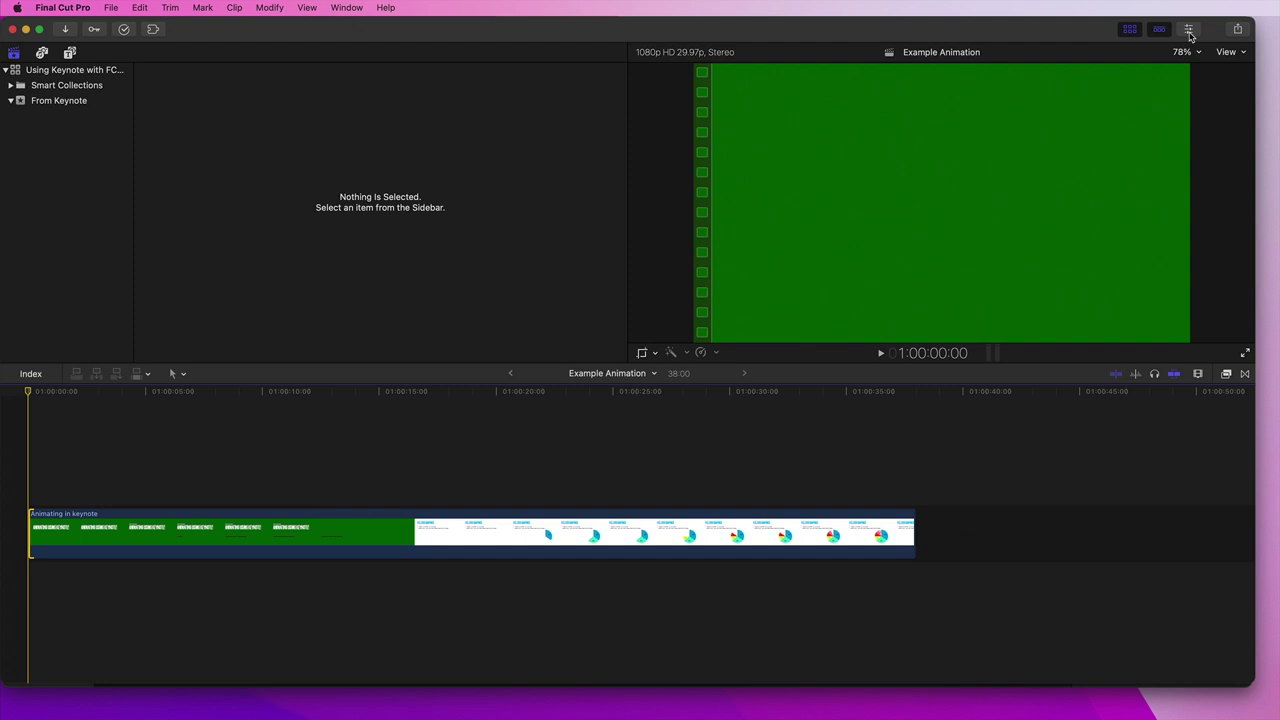
# Play back the Example Animation timeline in Final Cut Pro
pyautogui.press('space')
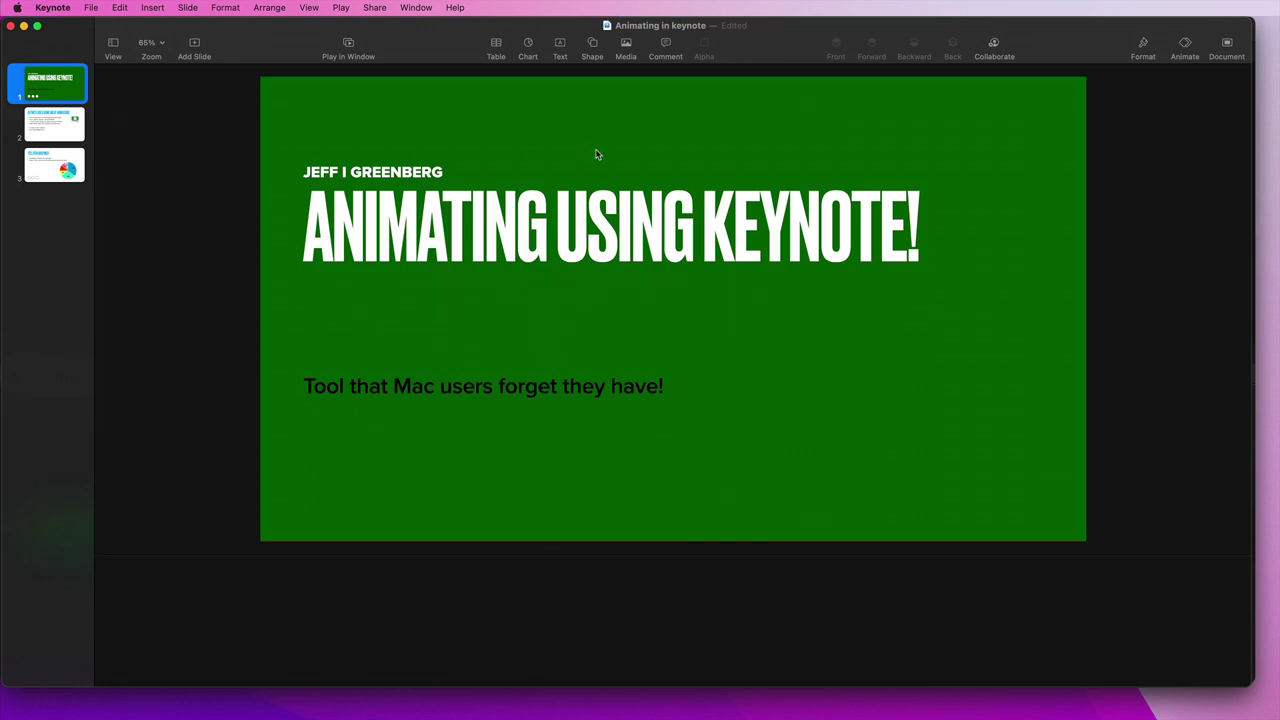
# Preview the slide 1 title's Fade and Move build: 1 s, Left to Right, by word
pyautogui.click(1201, 36)
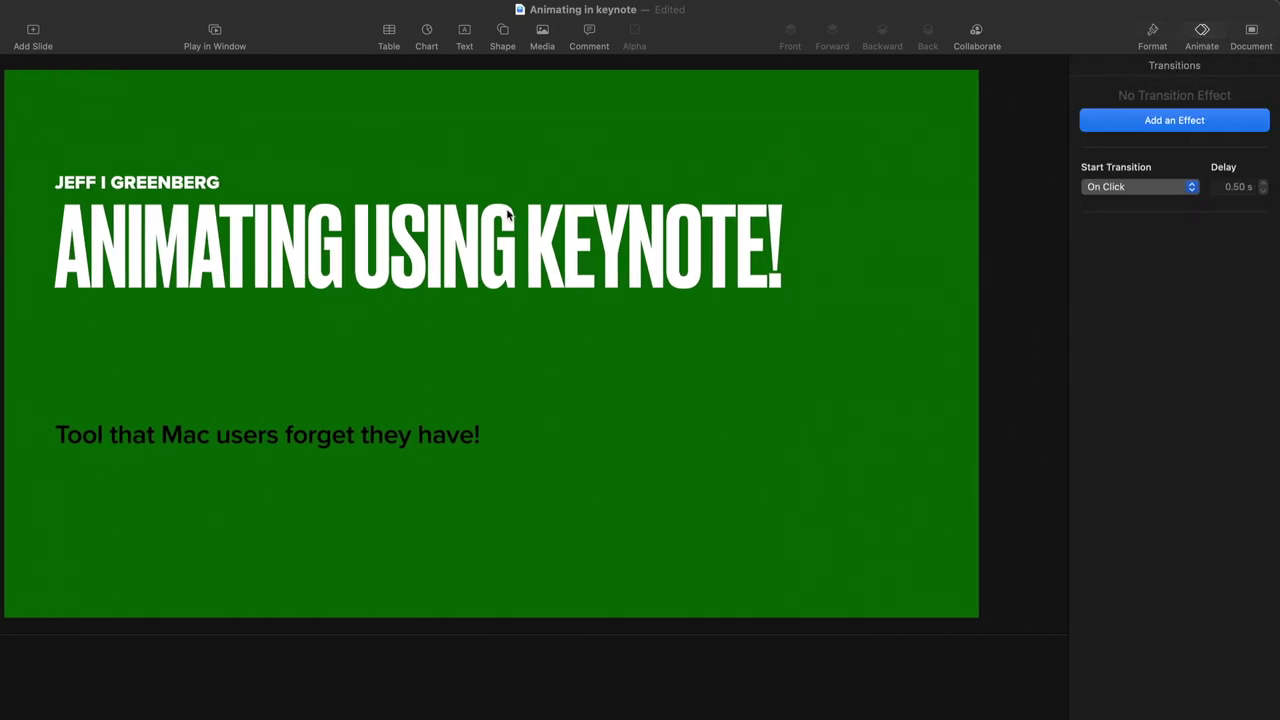
pyautogui.click(415, 232)
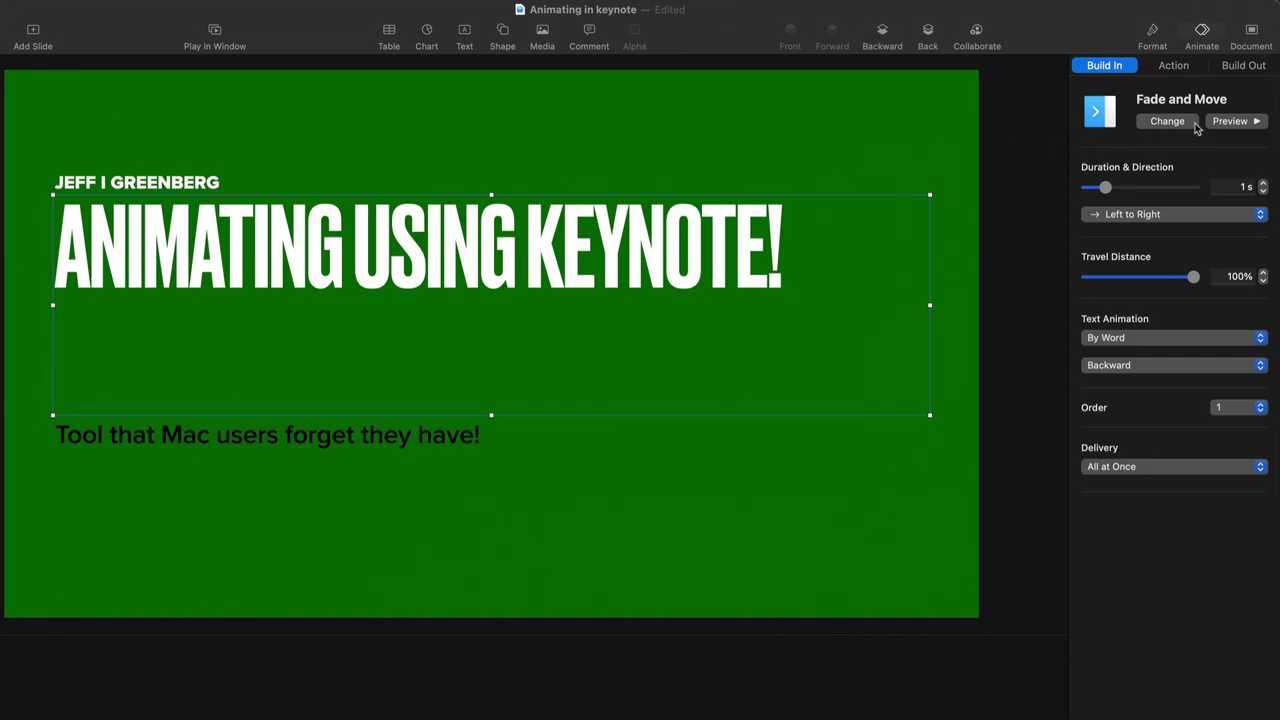
pyautogui.click(1230, 121)
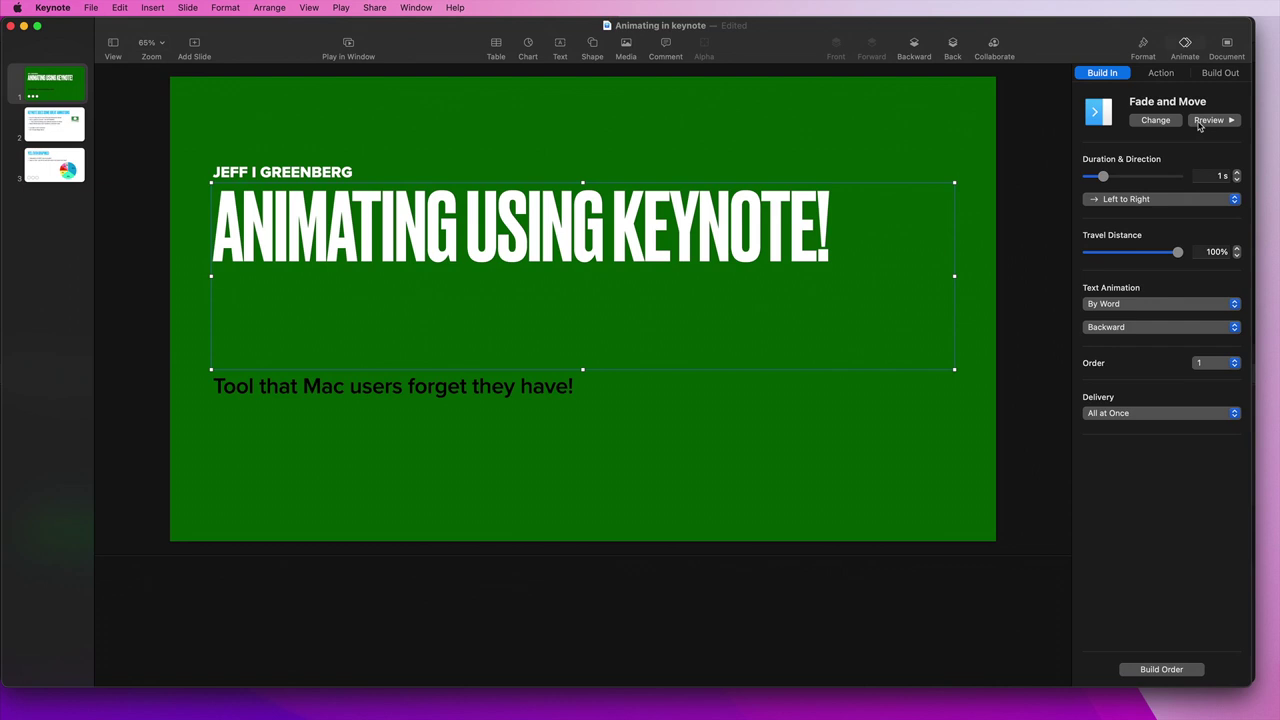
# Check slide 1's build order and the author name and tagline builds, then go to slide 2
pyautogui.click(1180, 670)
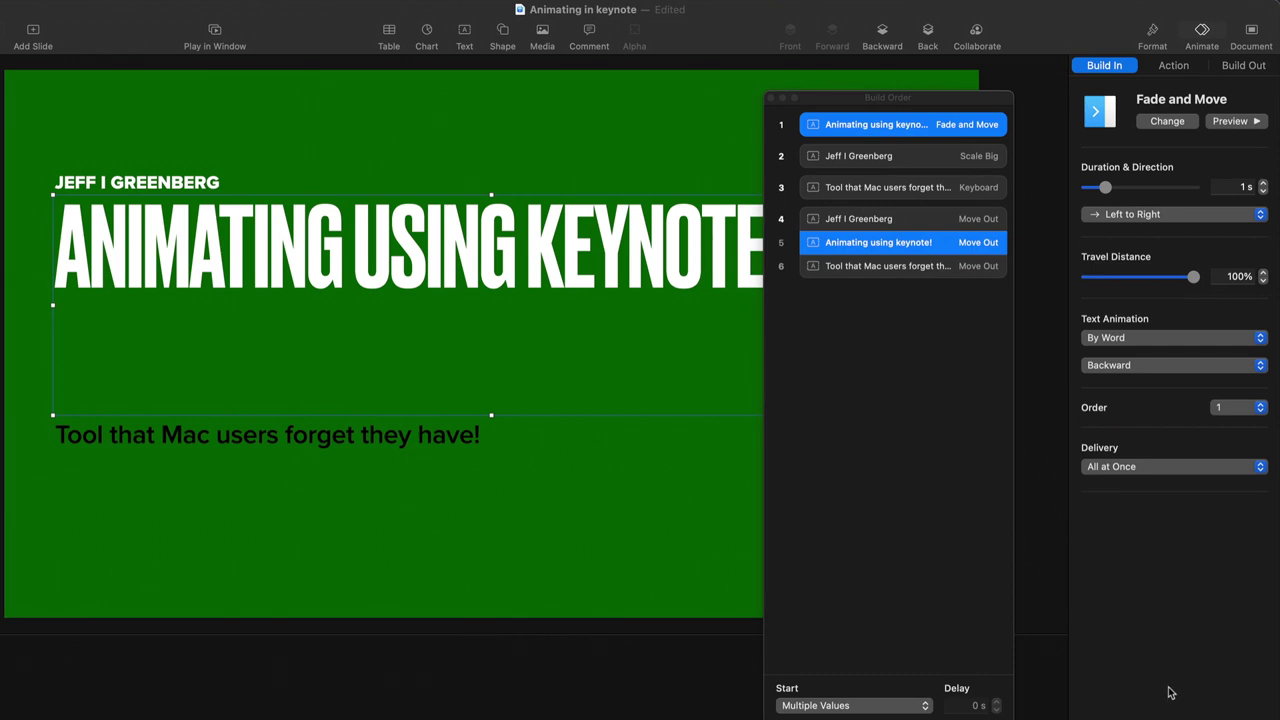
pyautogui.click(131, 182)
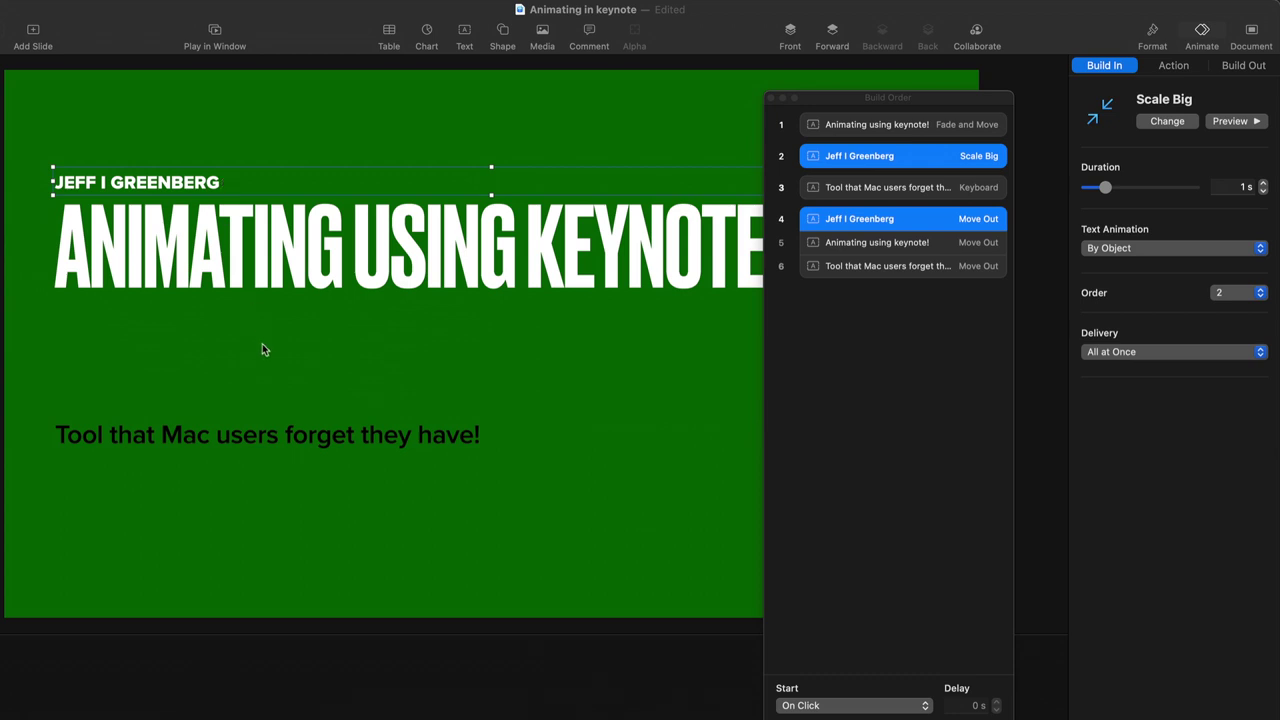
pyautogui.click(317, 425)
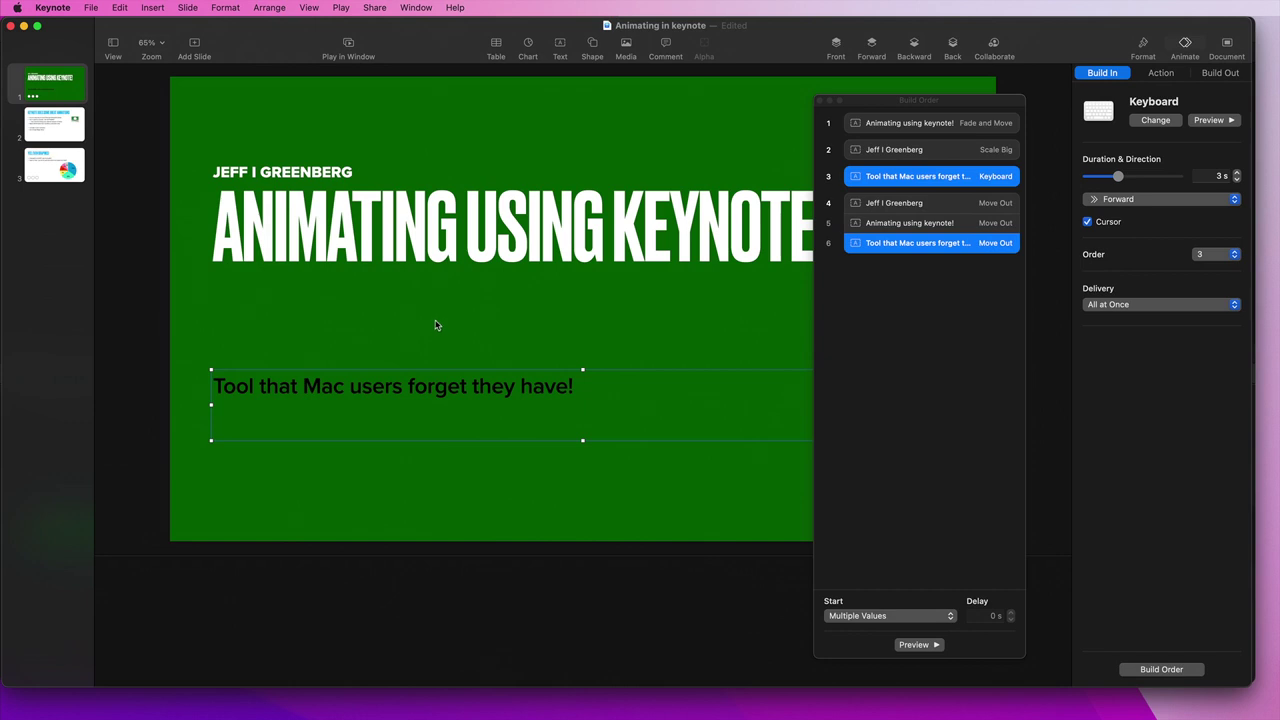
pyautogui.click(72, 128)
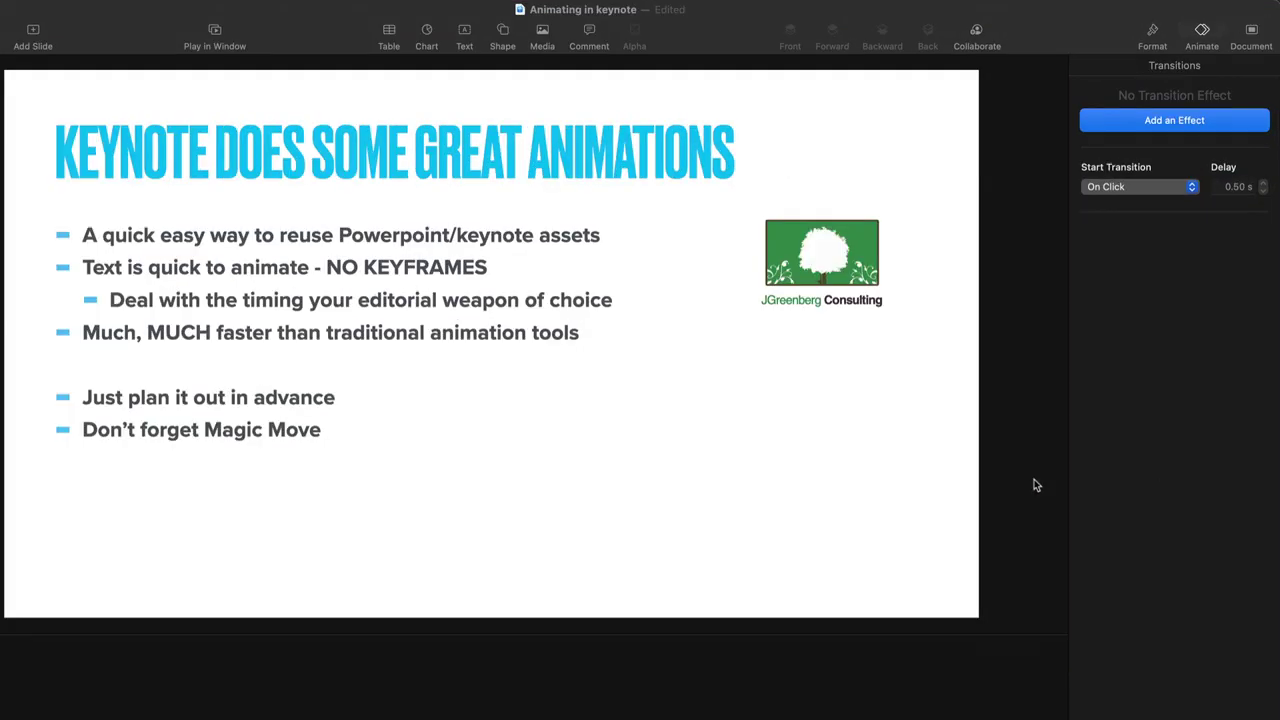
# Give the slide 2 title a Blur build-in with a 0.5 s duration
pyautogui.click(658, 160)
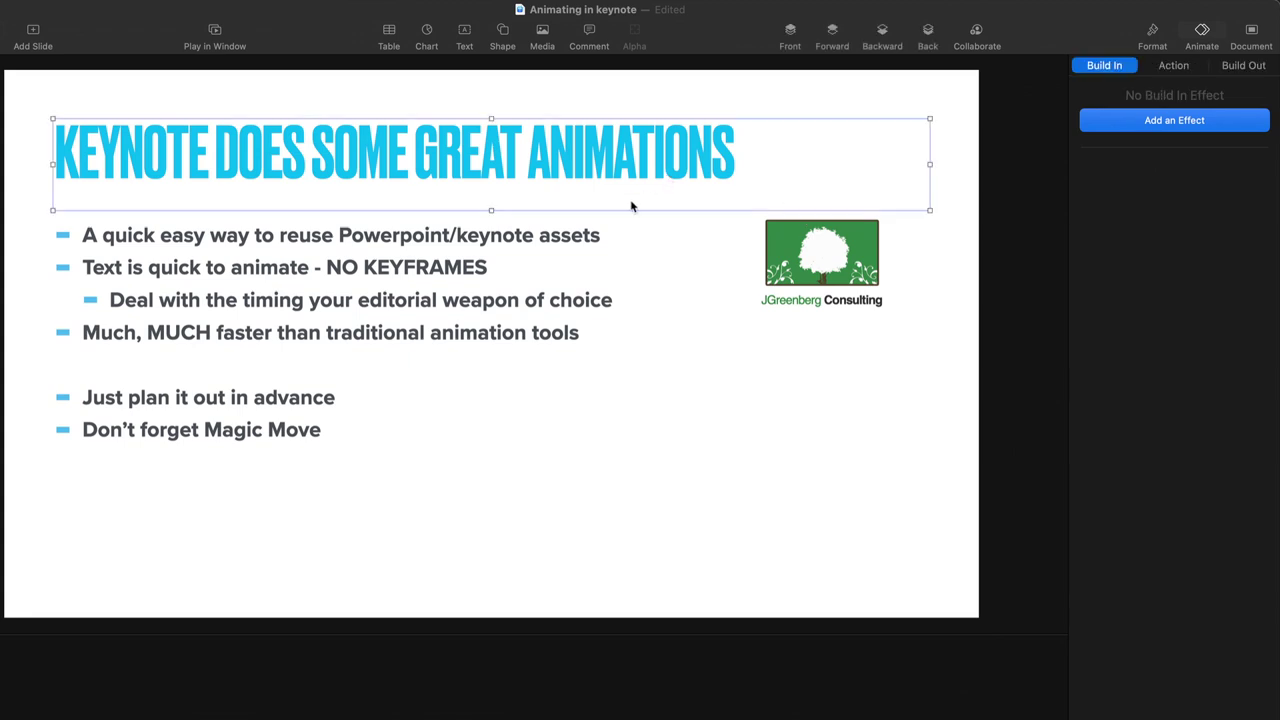
pyautogui.click(528, 294)
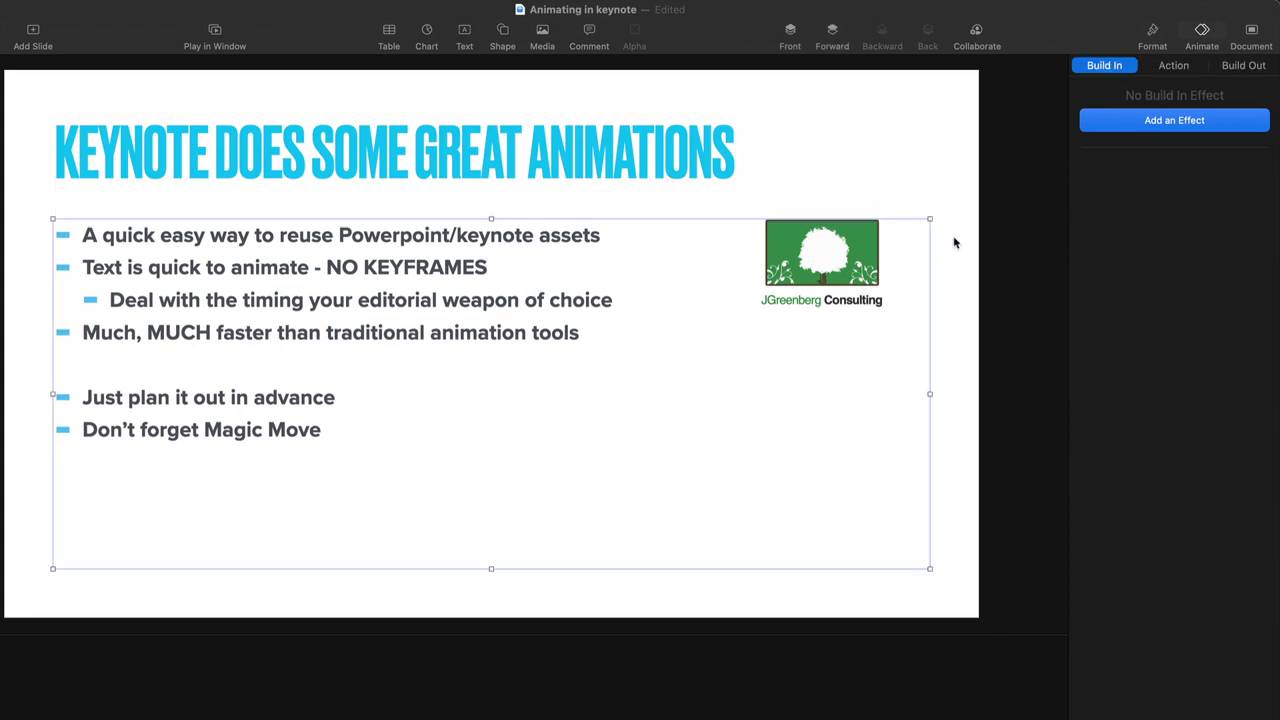
pyautogui.click(862, 250)
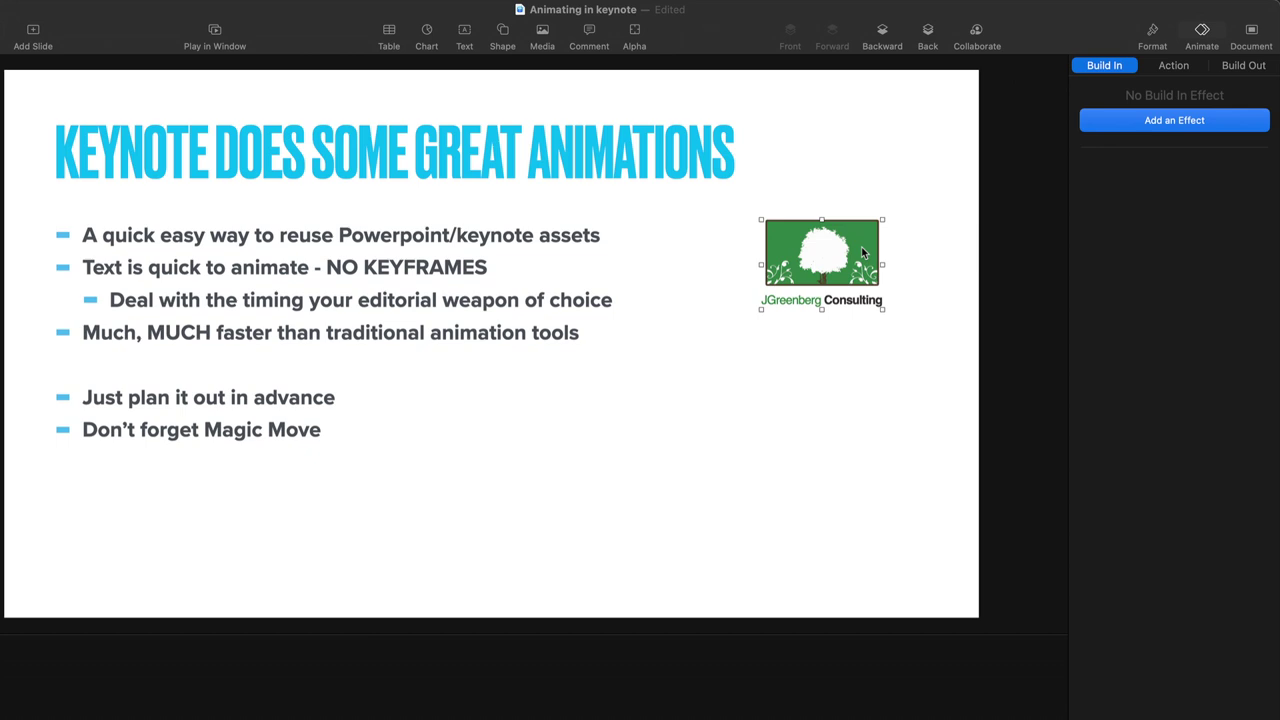
pyautogui.click(613, 153)
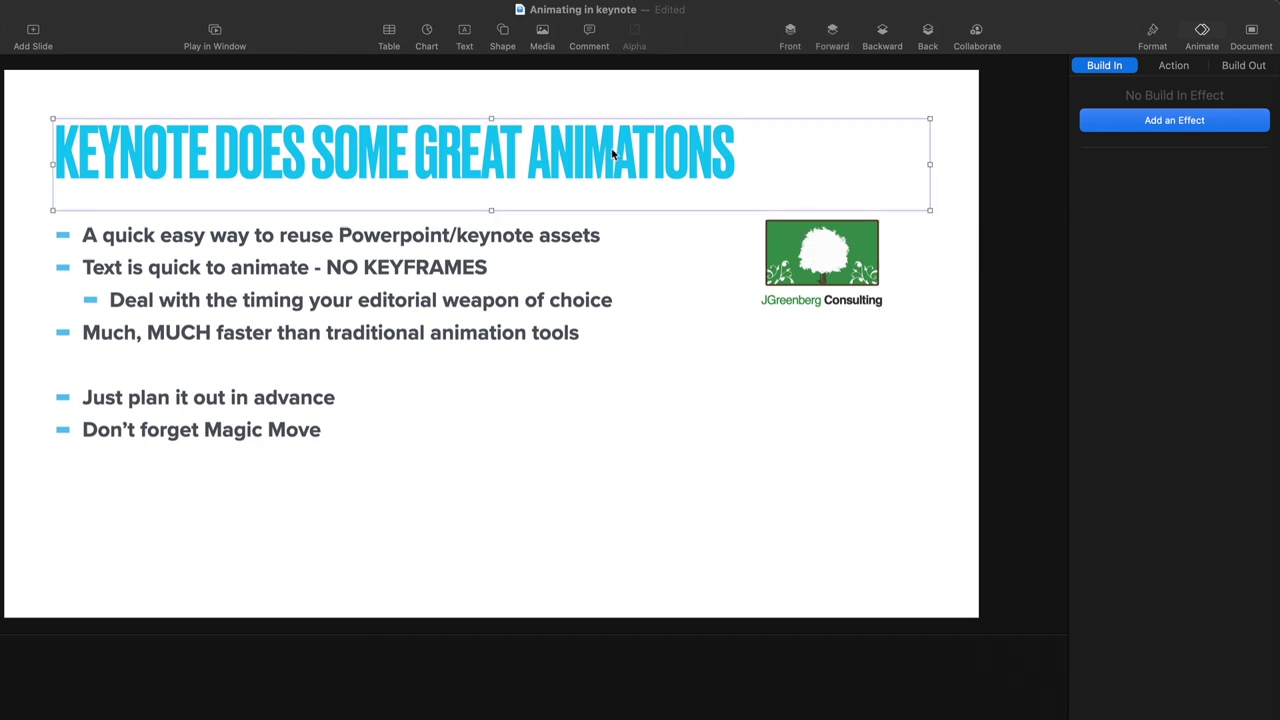
pyautogui.click(1135, 119)
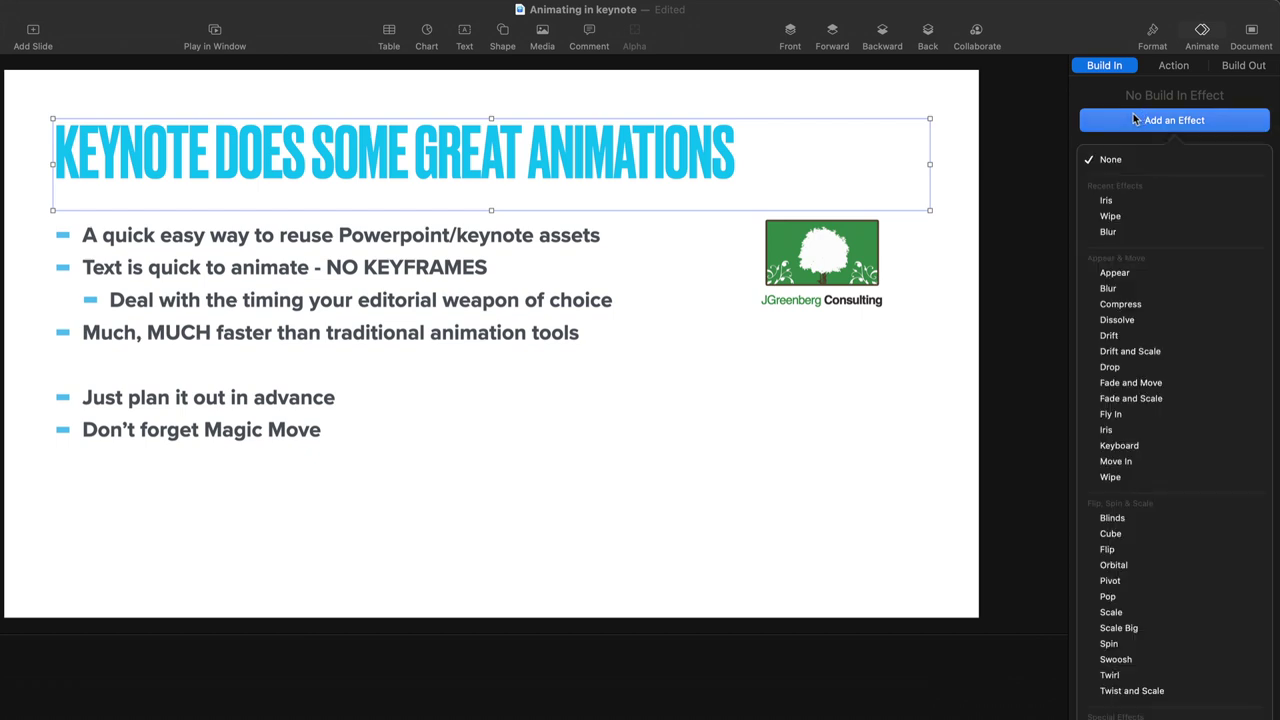
pyautogui.click(1135, 232)
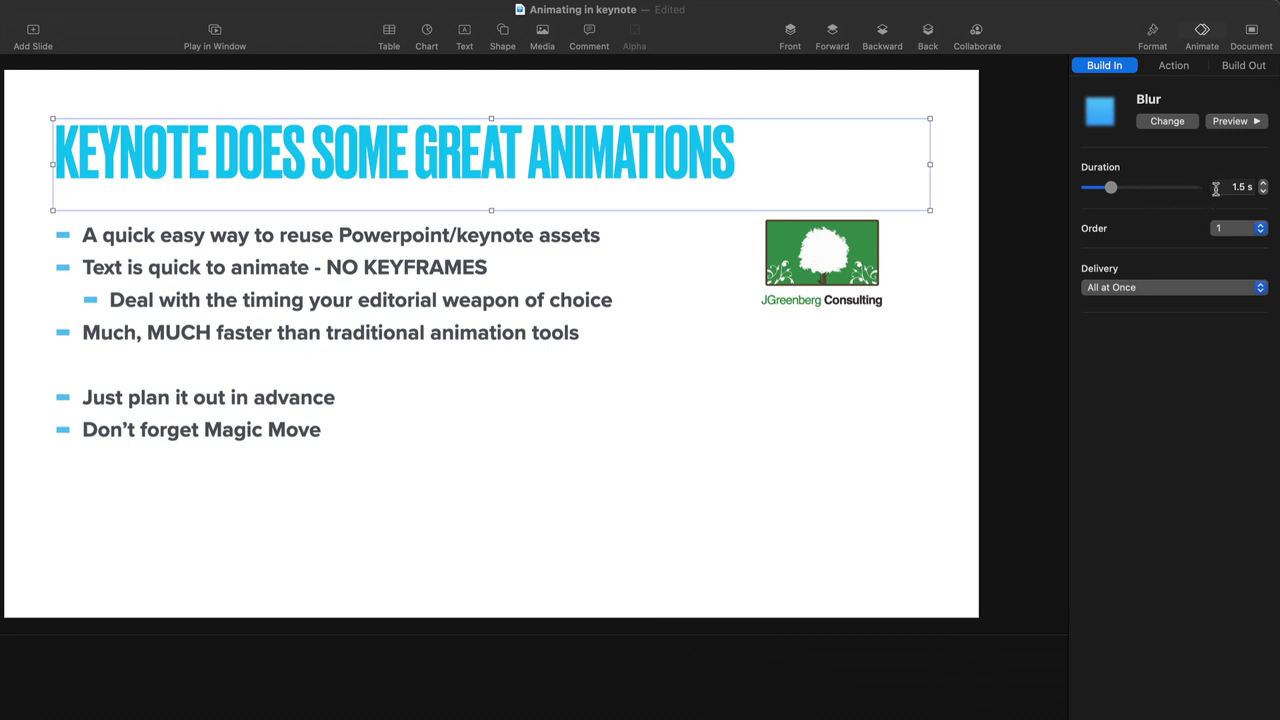
pyautogui.moveTo(1213, 187); pyautogui.dragTo(1250, 189)
pyautogui.write('.5')
pyautogui.press('Return')
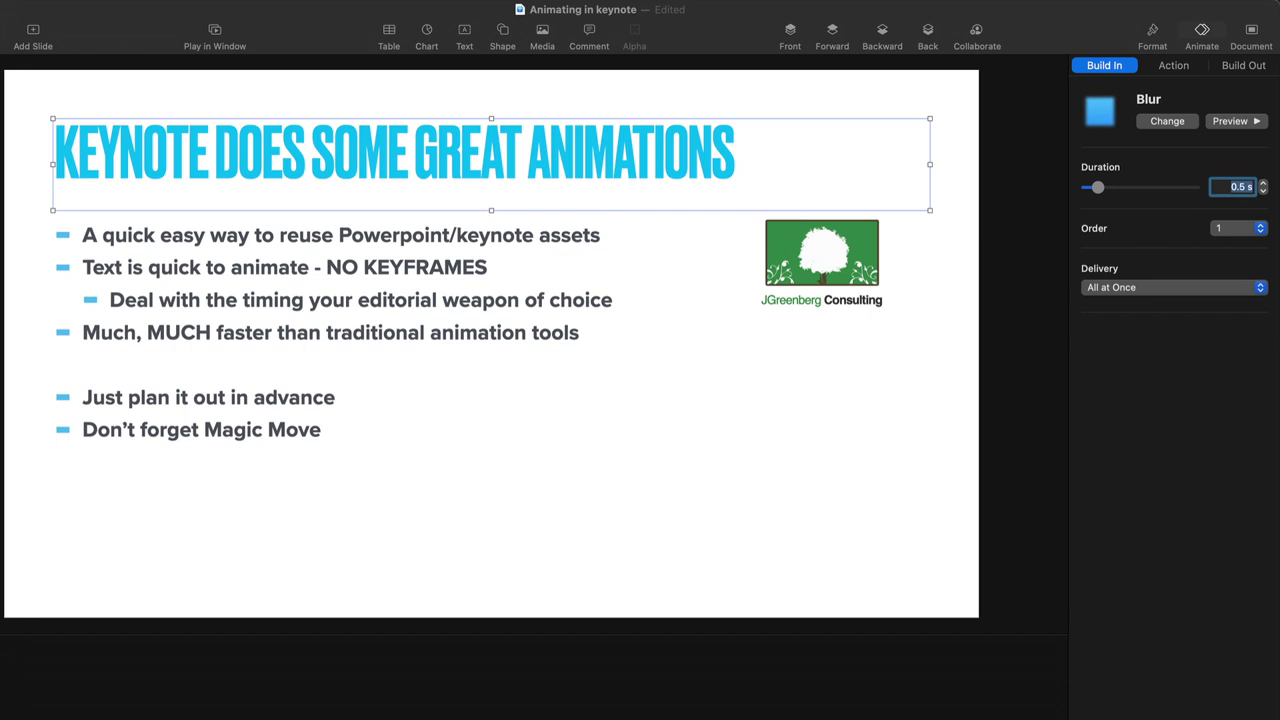
pyautogui.click(588, 297)
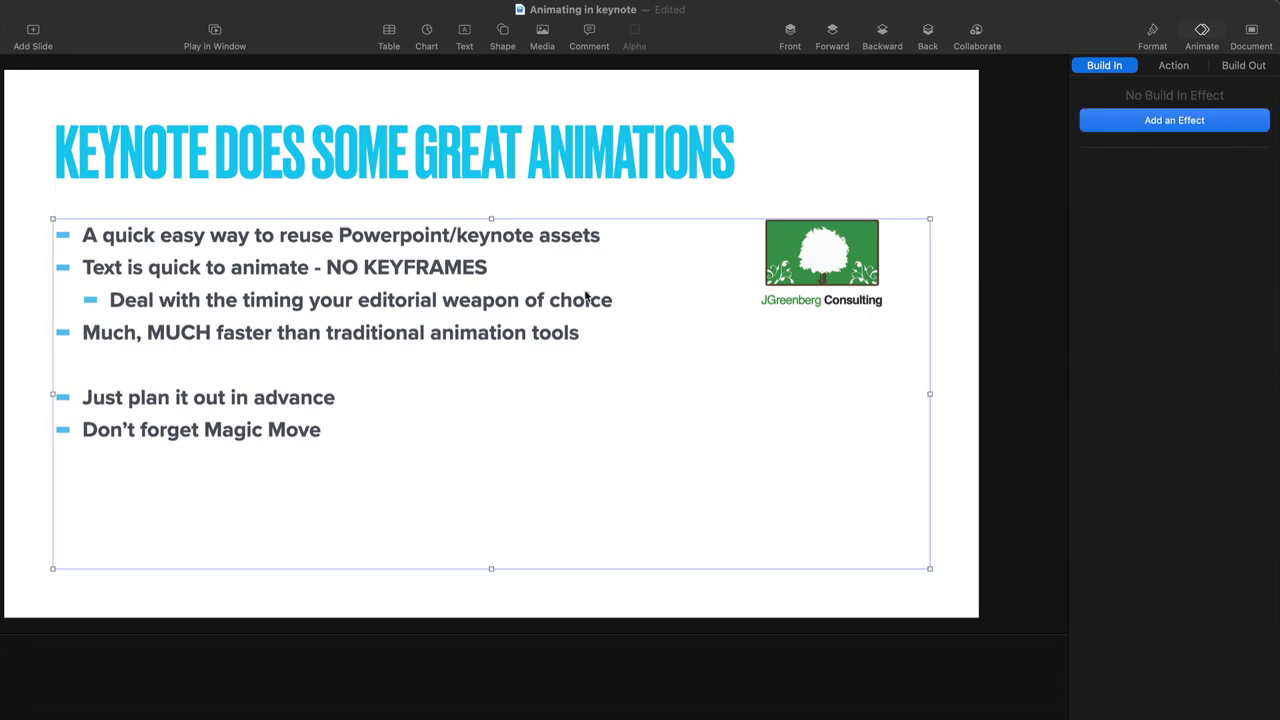
# Give the bulleted body text a Drop build-in by word, and preview it
pyautogui.click(1154, 122)
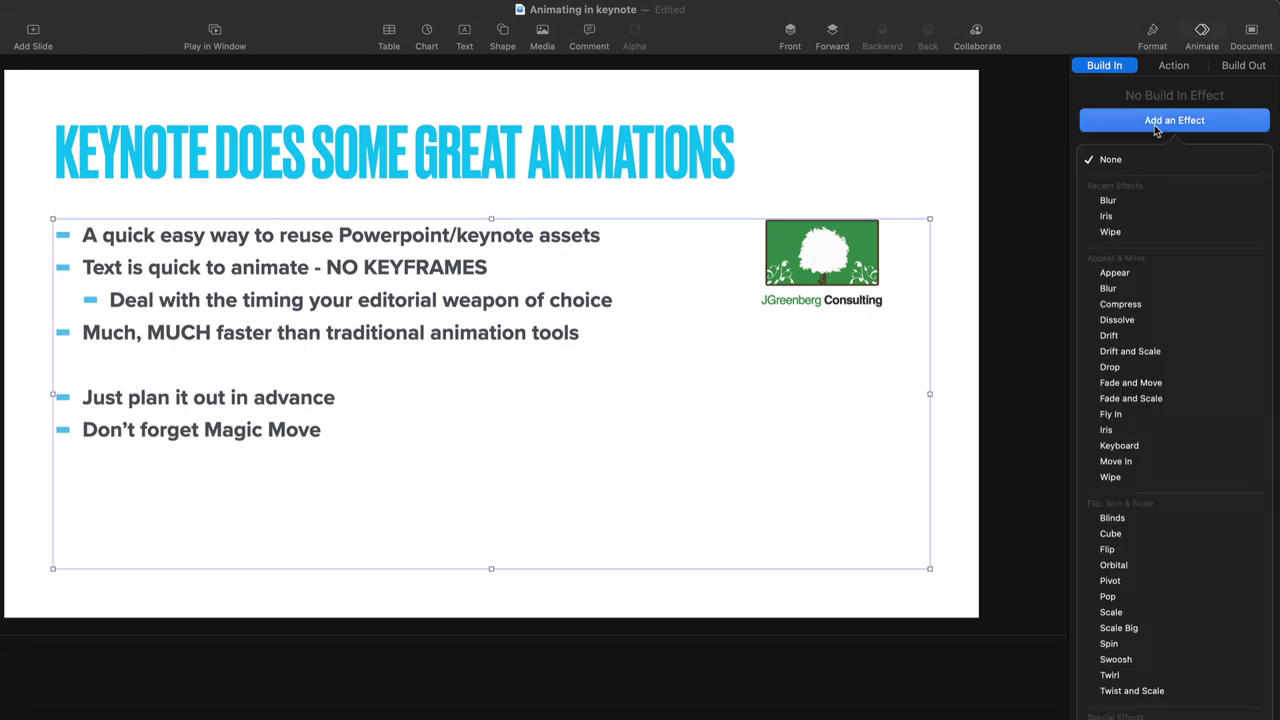
pyautogui.click(1161, 366)
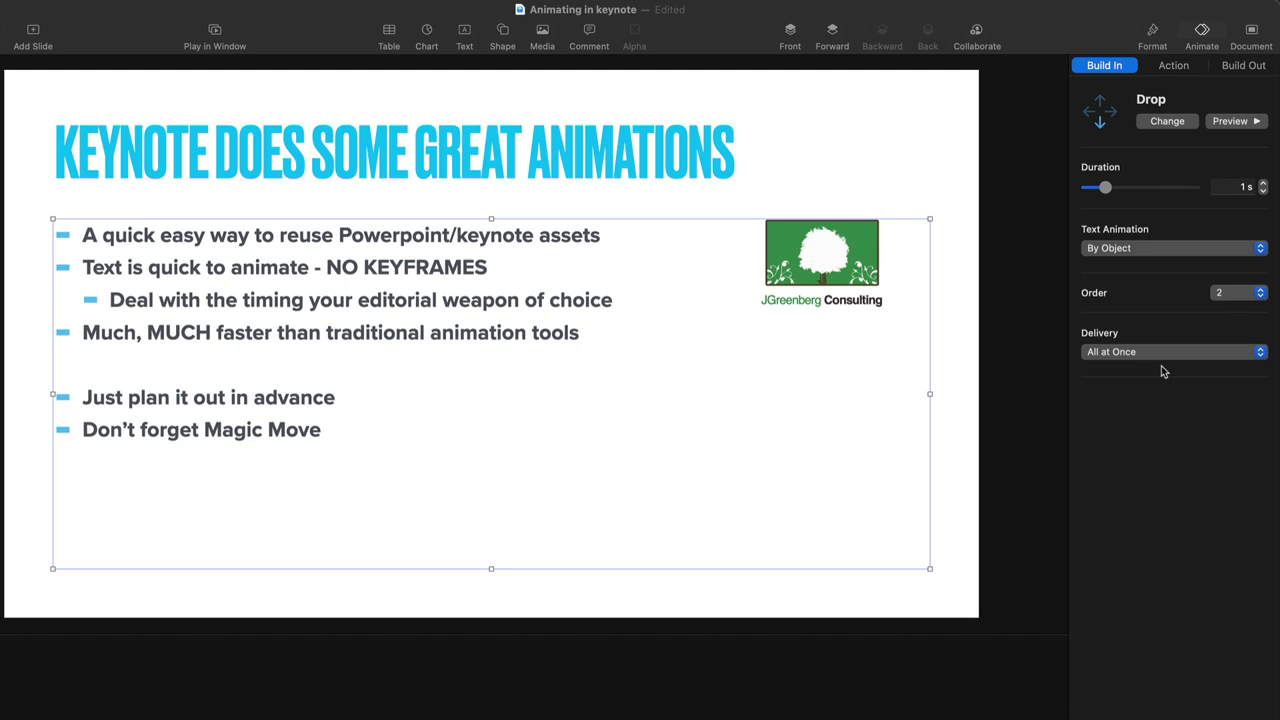
pyautogui.click(1217, 249)
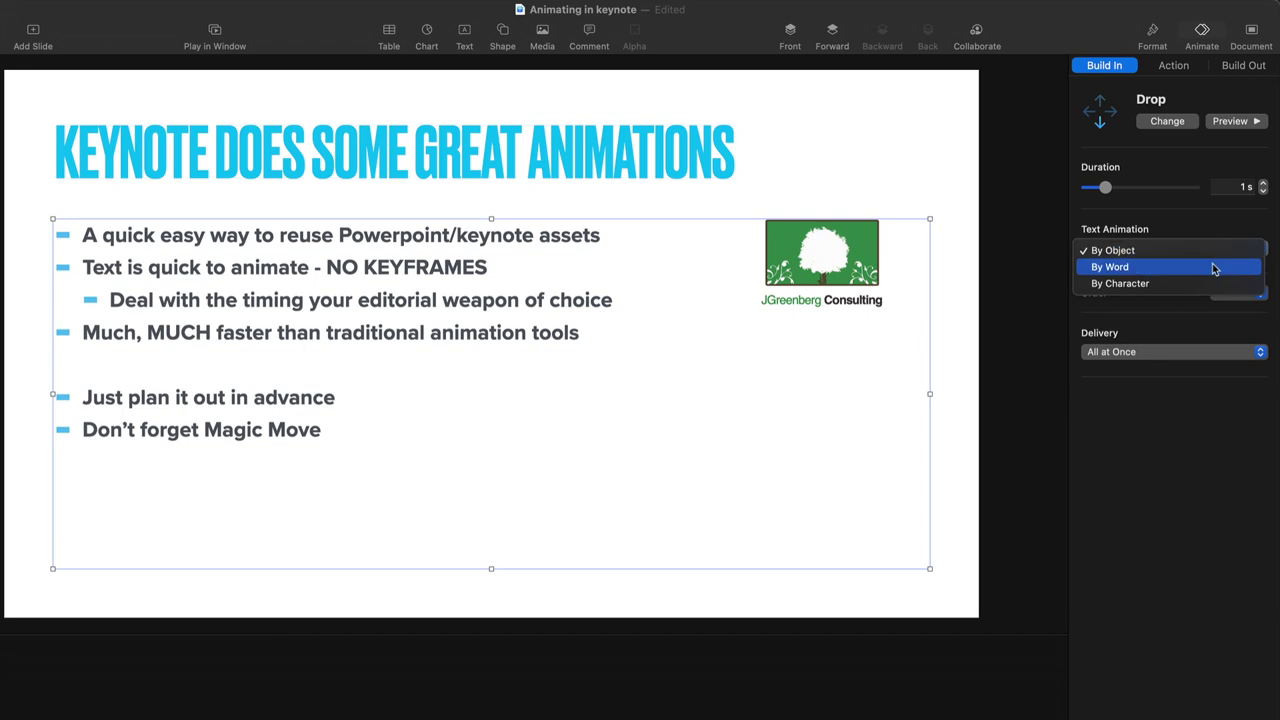
pyautogui.click(1214, 267)
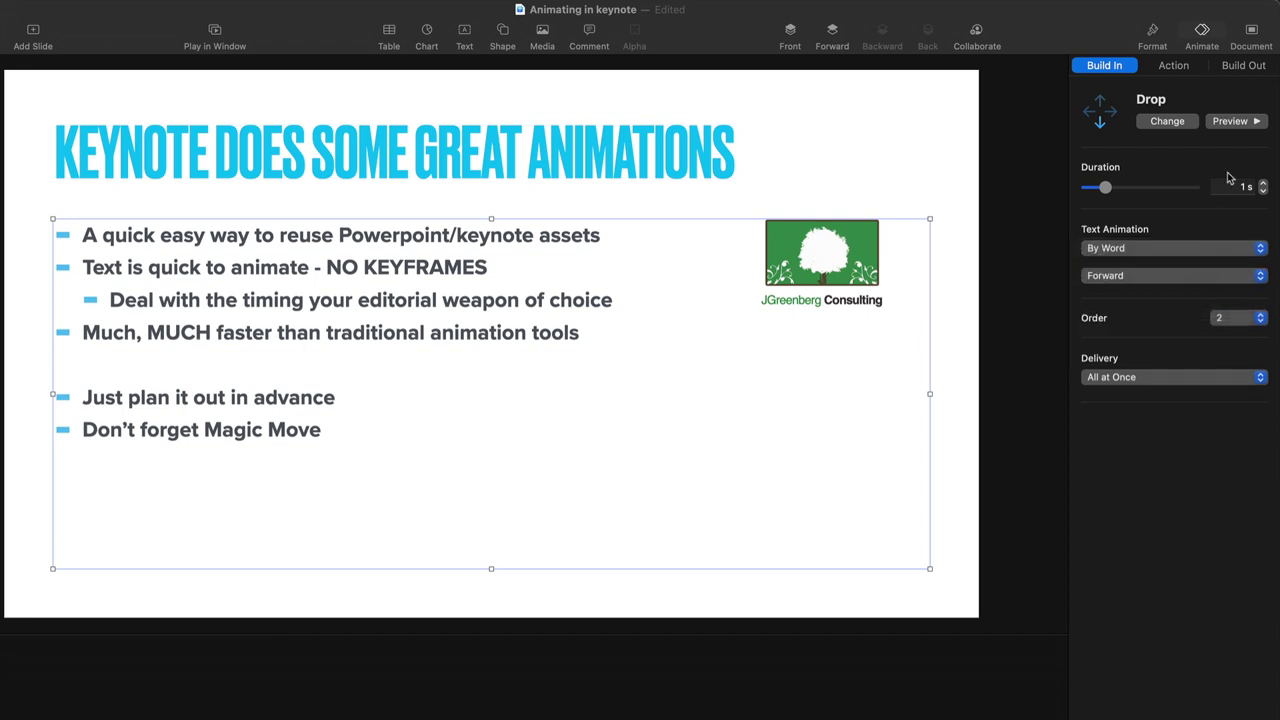
pyautogui.click(1227, 122)
# Make the tree logo pop in as build 3
pyautogui.click(838, 250)
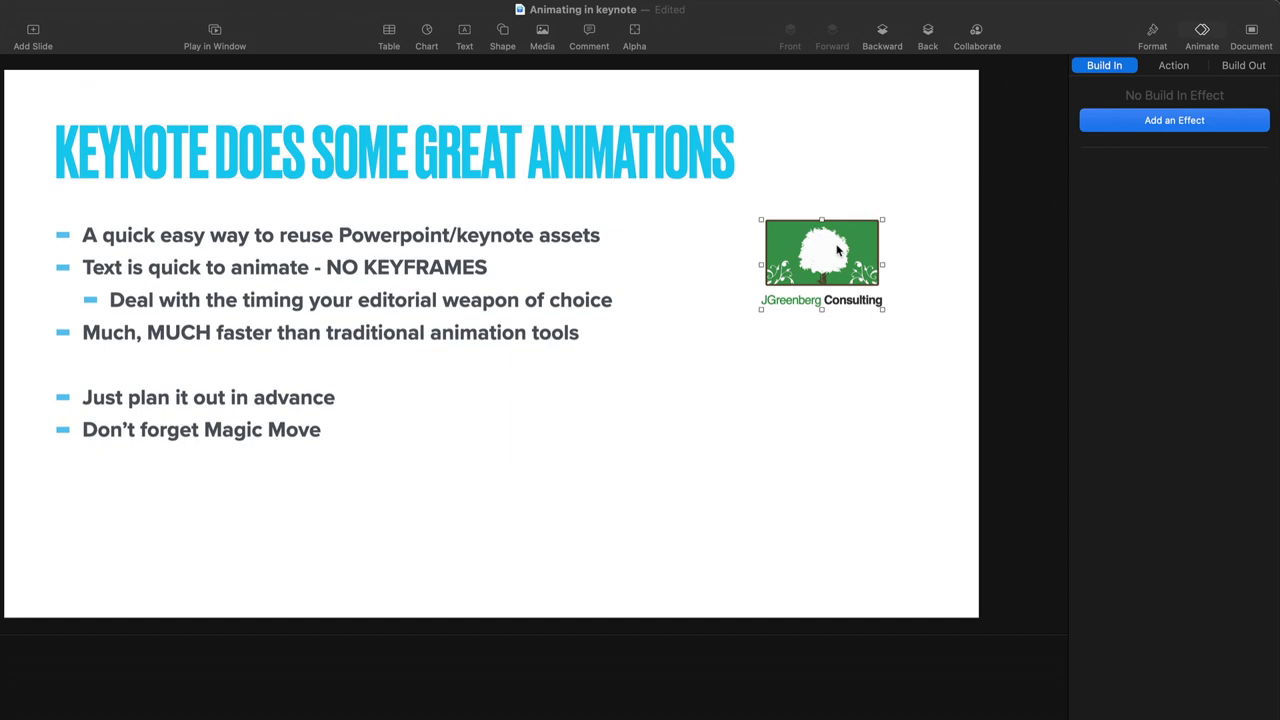
pyautogui.click(1124, 121)
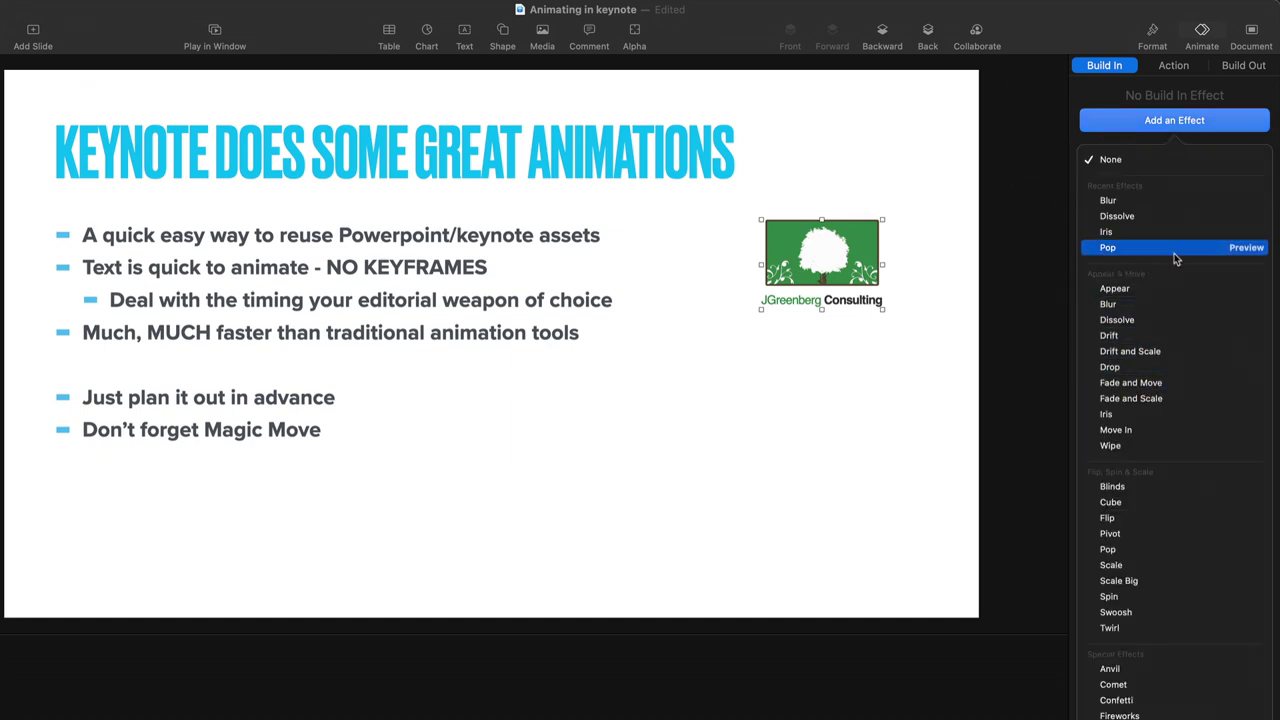
pyautogui.click(1173, 553)
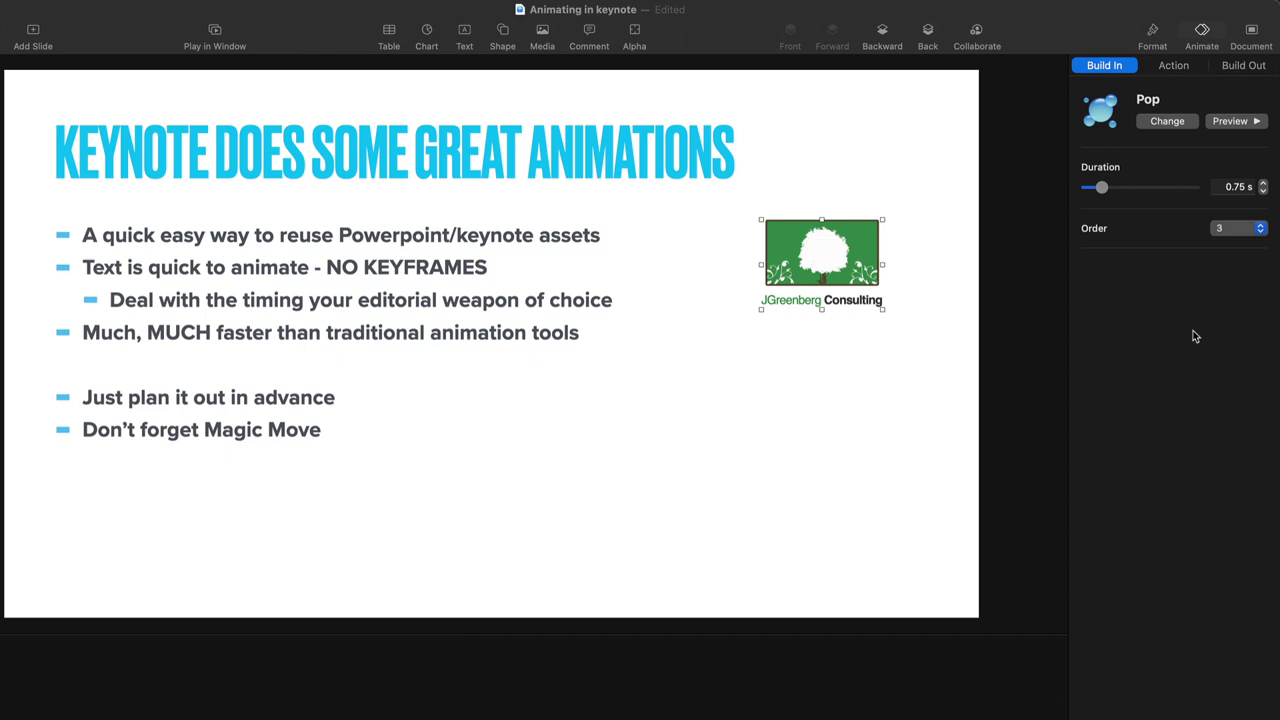
pyautogui.click(1173, 65)
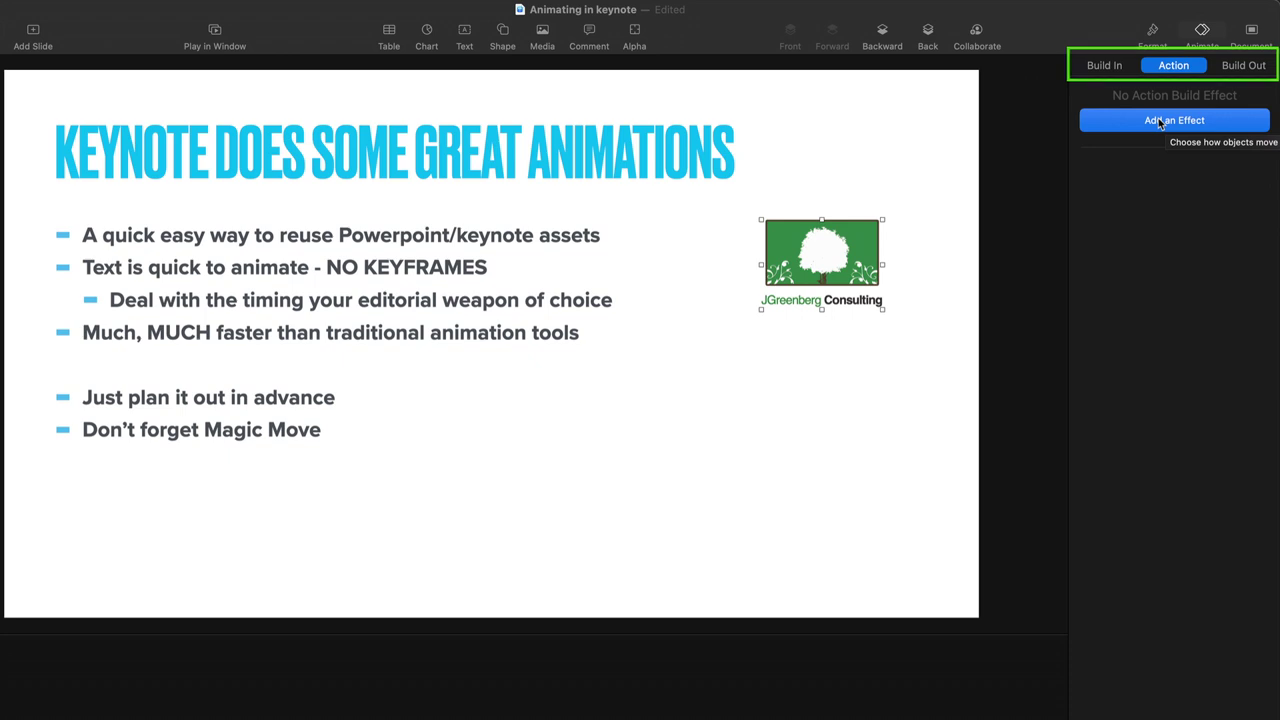
# Give the tree logo a Move action to the lower left, enlarging it at the end, and preview it
pyautogui.click(1158, 120)
pyautogui.click(1149, 200)
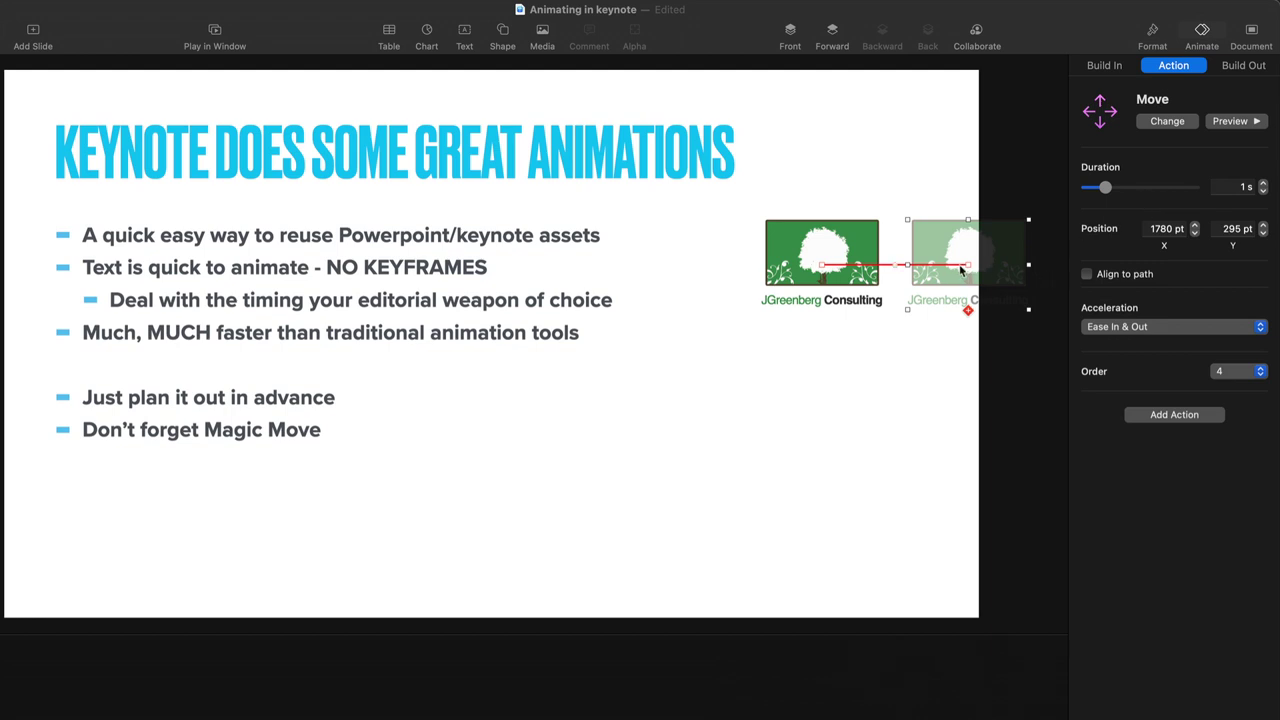
pyautogui.moveTo(955, 273); pyautogui.dragTo(731, 428)
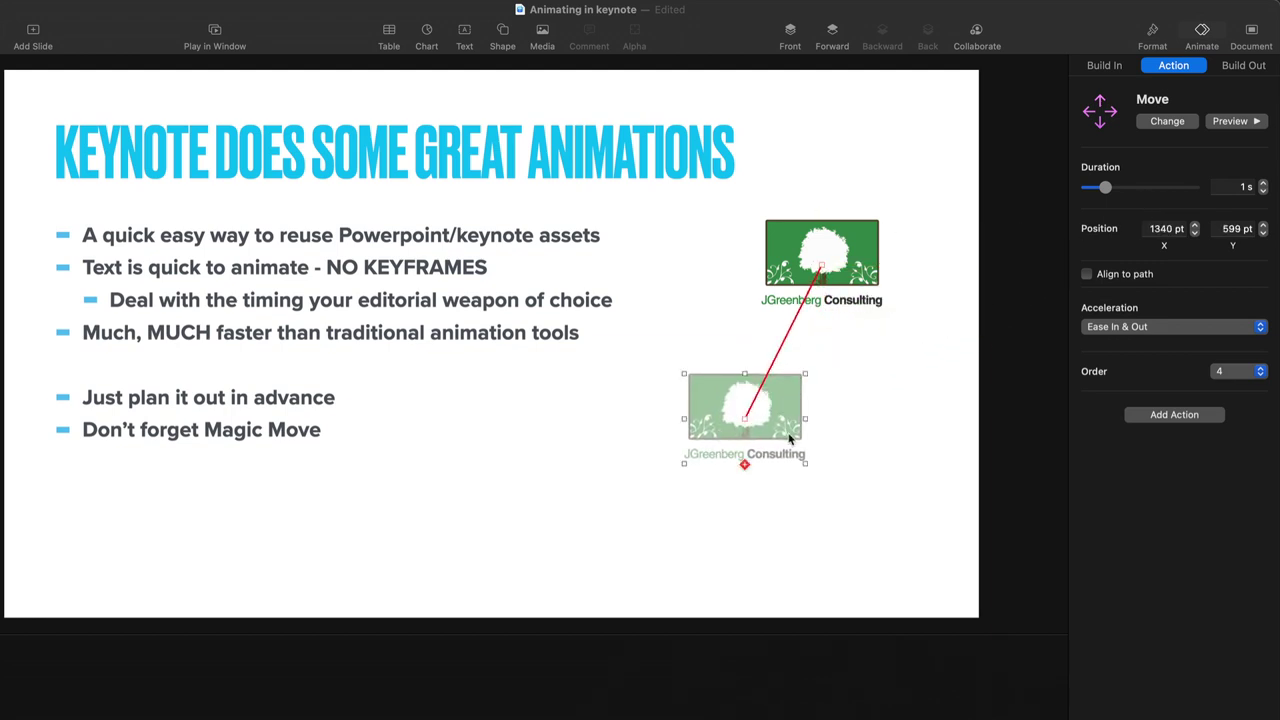
pyautogui.moveTo(806, 462); pyautogui.dragTo(883, 521)
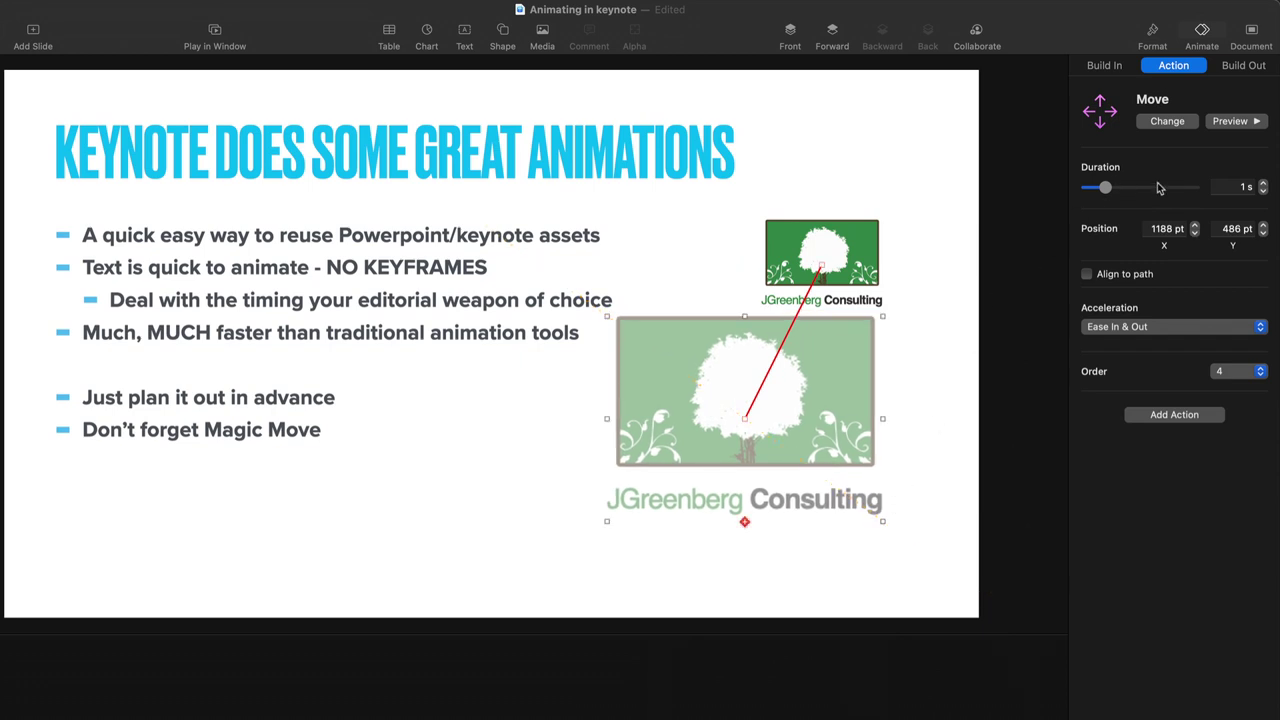
pyautogui.click(1227, 126)
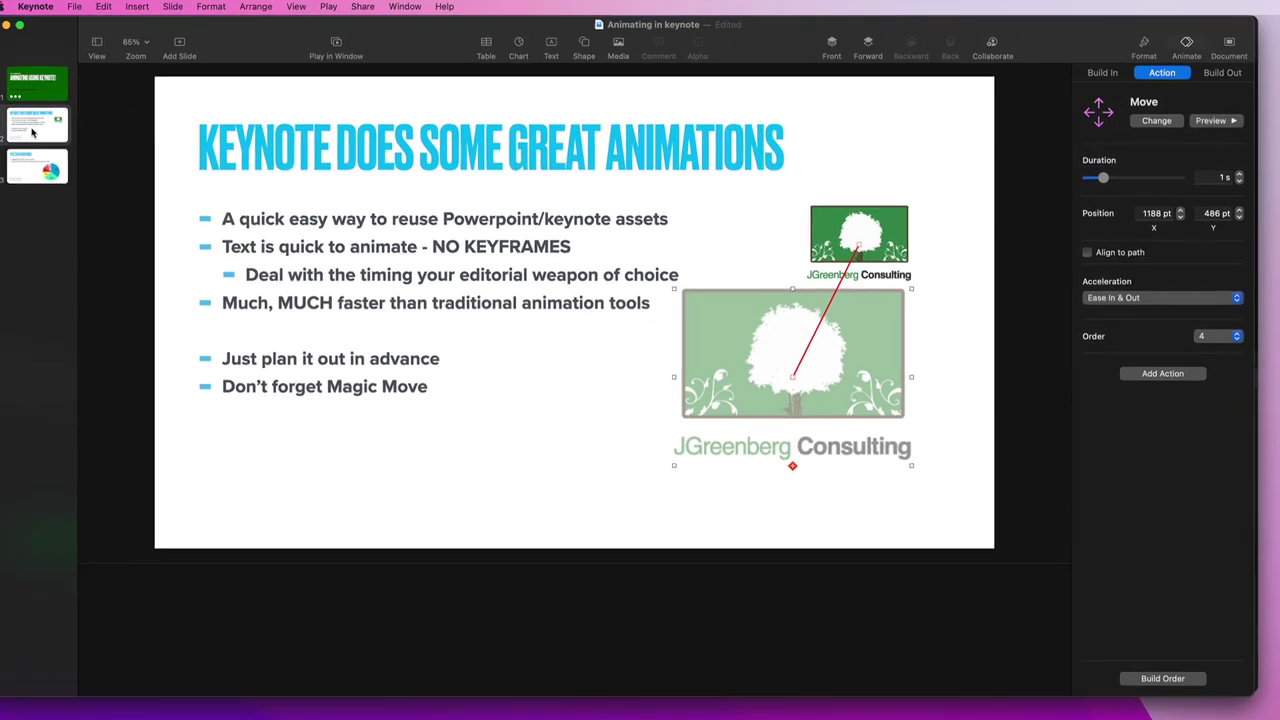
# Insert a new slide after slide 2 and switch it to the Blank layout
pyautogui.click(50, 131)
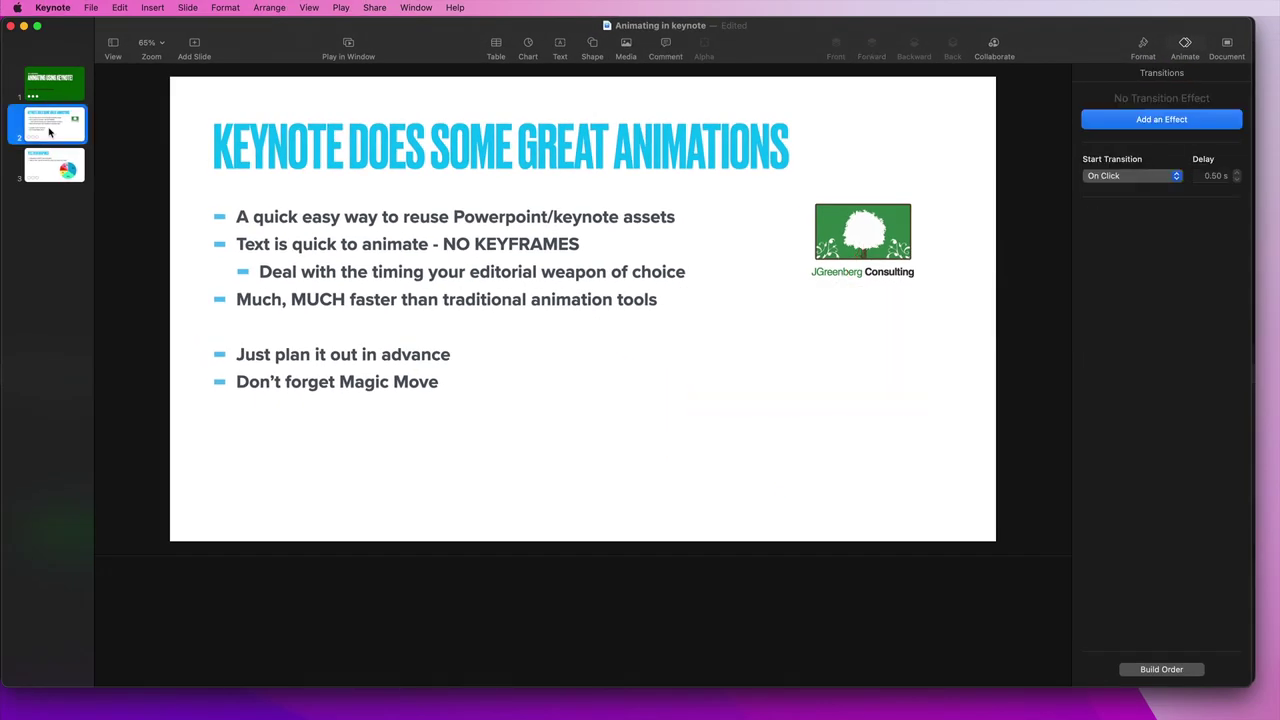
pyautogui.press('Return')
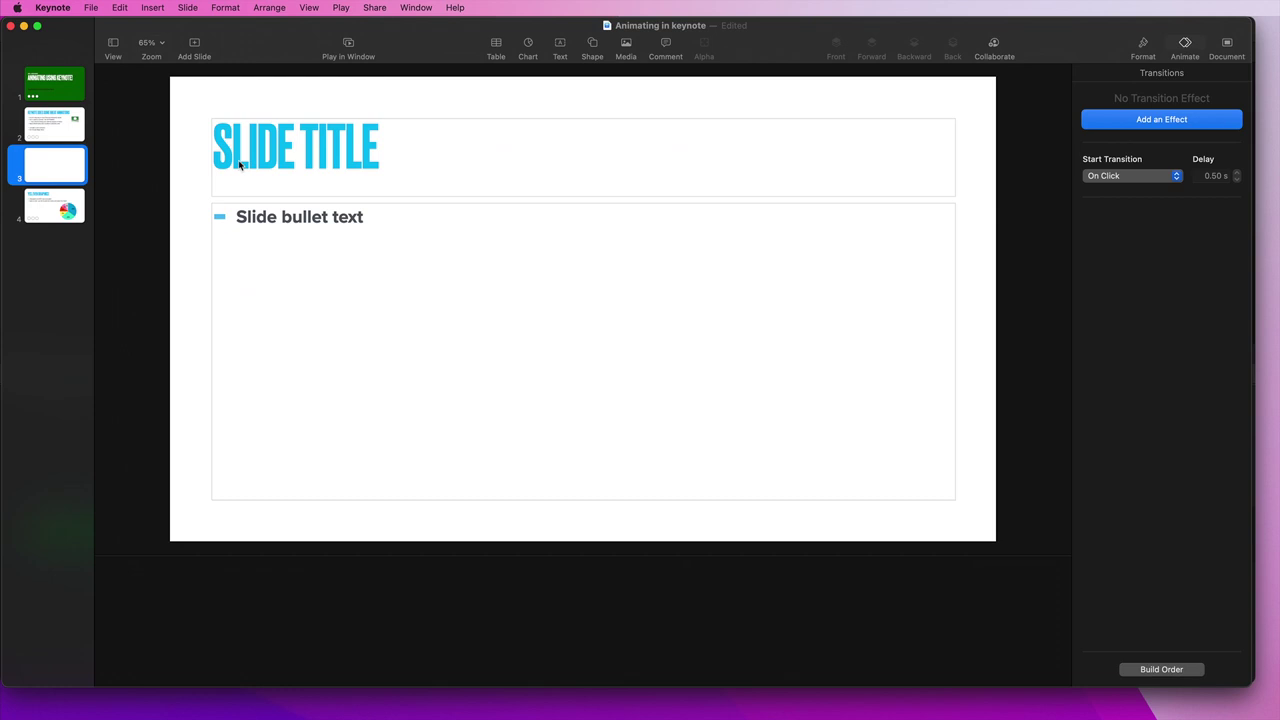
pyautogui.click(1143, 46)
pyautogui.click(1145, 116)
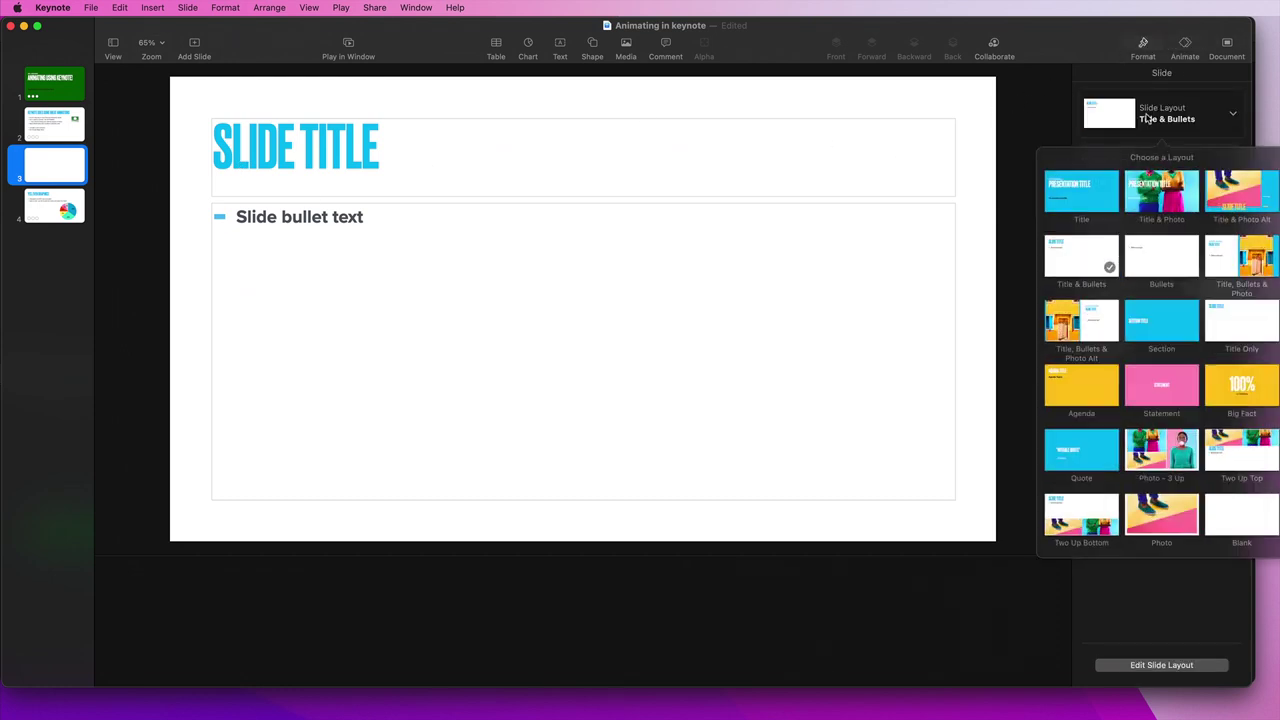
pyautogui.click(1230, 512)
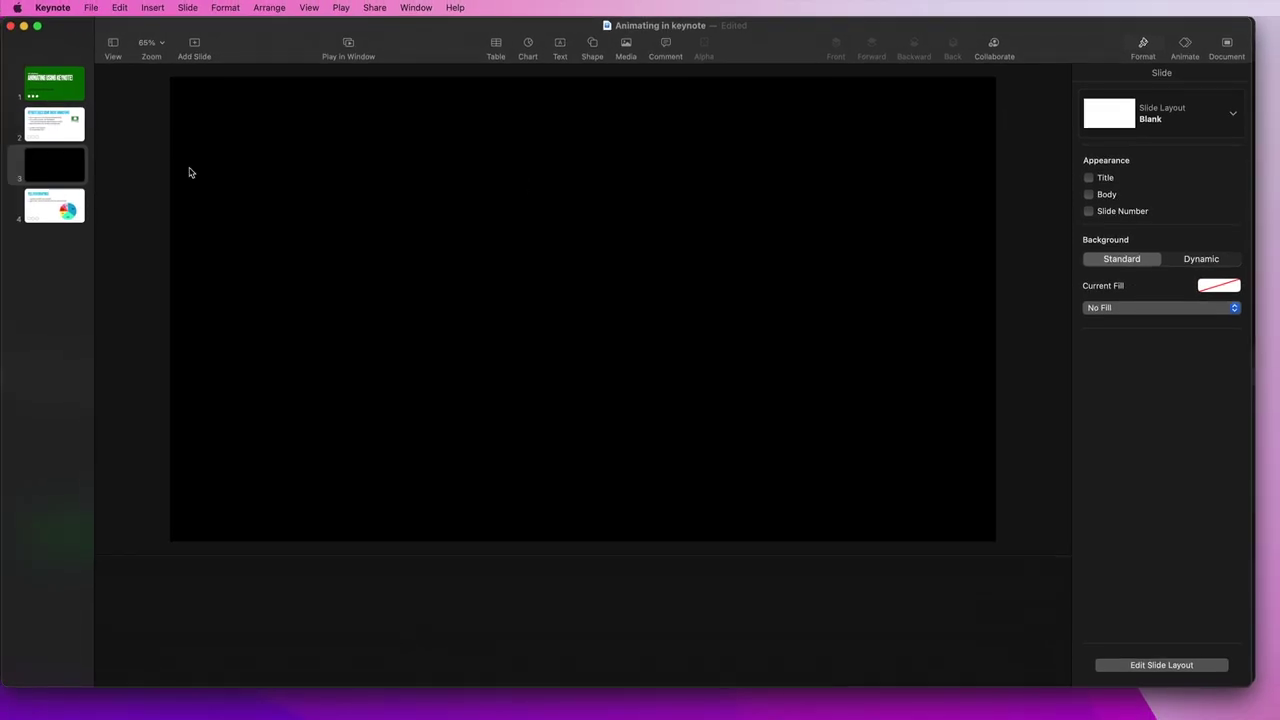
# Apply a 0.75 s Right to Left Reveal transition to slide 2
pyautogui.click(59, 130)
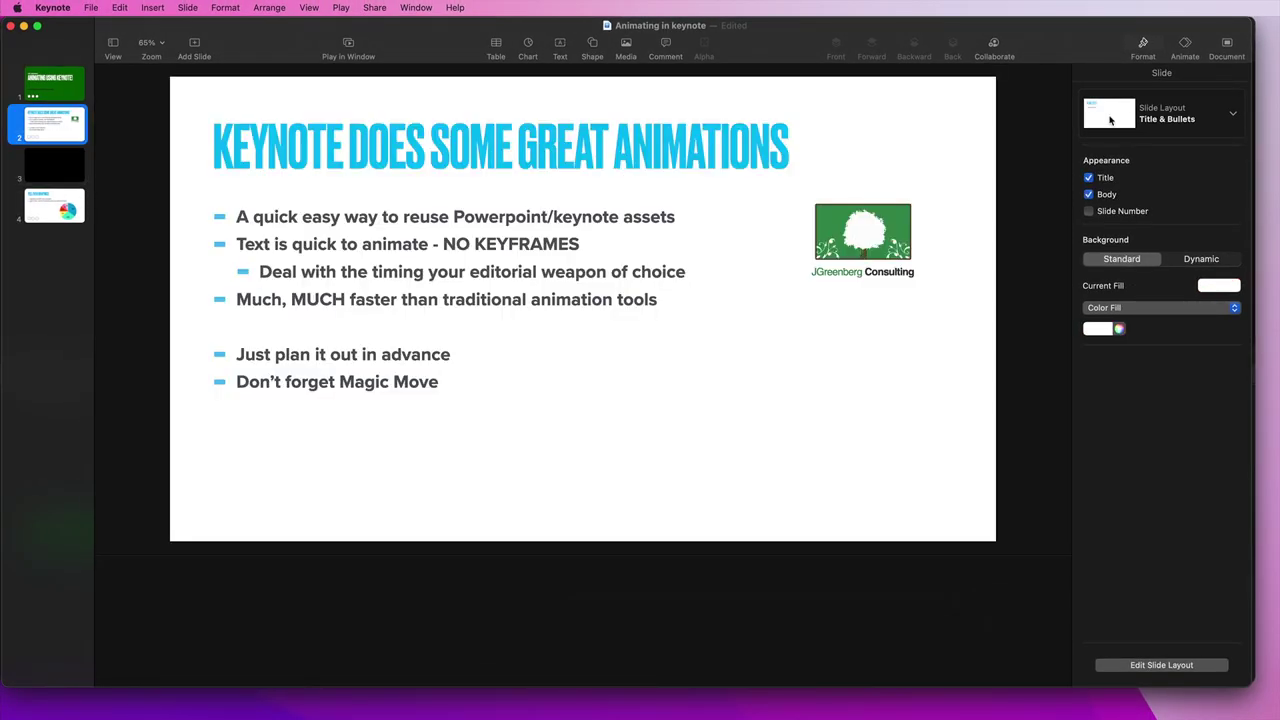
pyautogui.click(1185, 44)
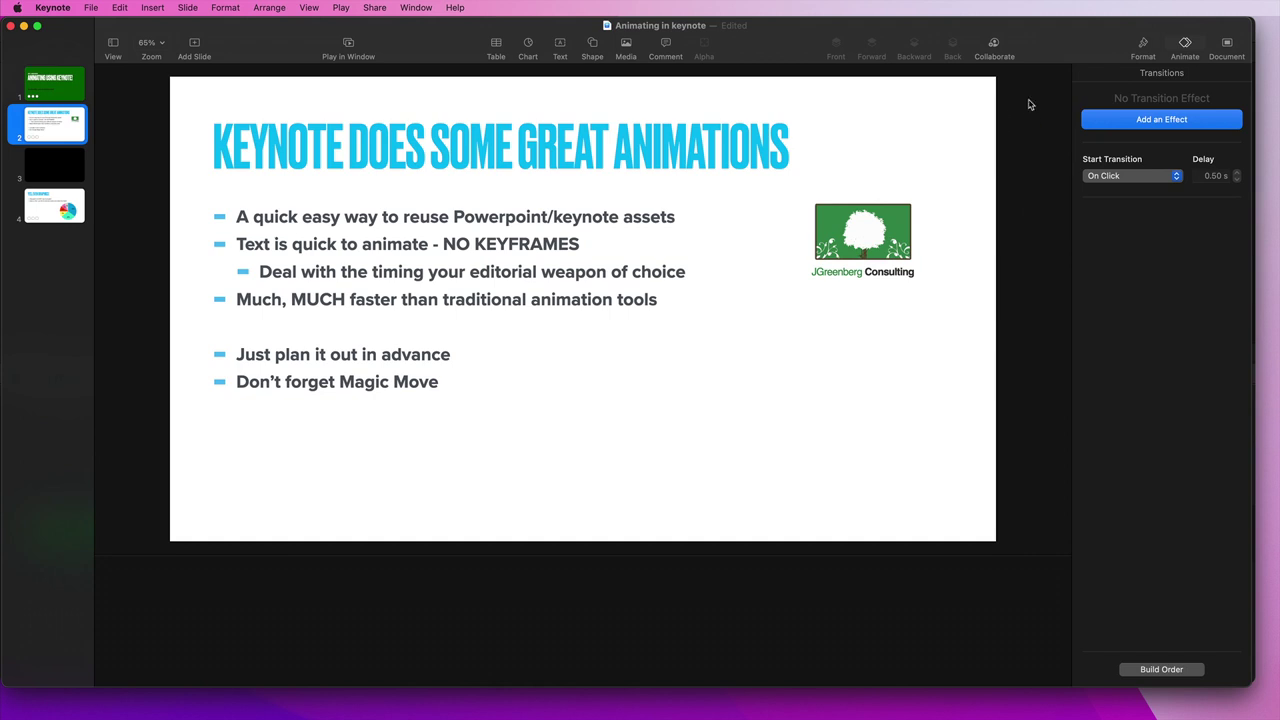
pyautogui.click(1119, 120)
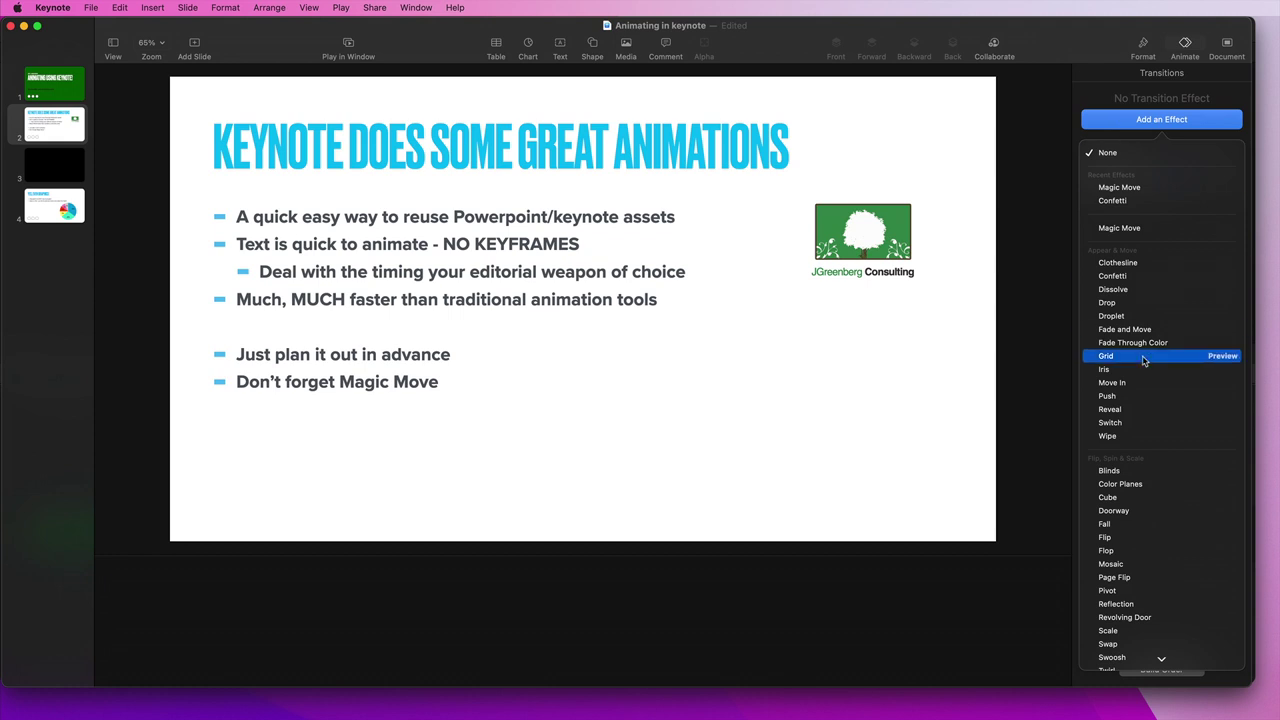
pyautogui.click(1110, 409)
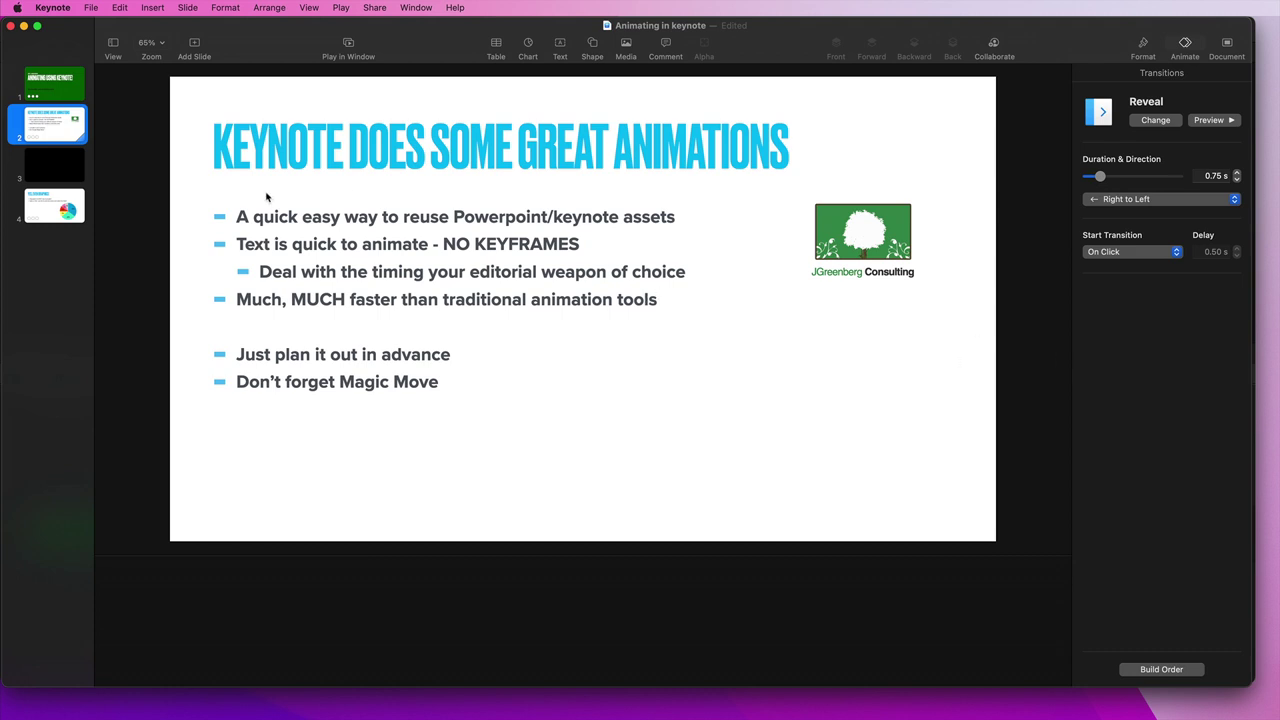
# Preview the slide 4 pie chart's 1 s Dissolve build, delivered by wedge
pyautogui.click(66, 207)
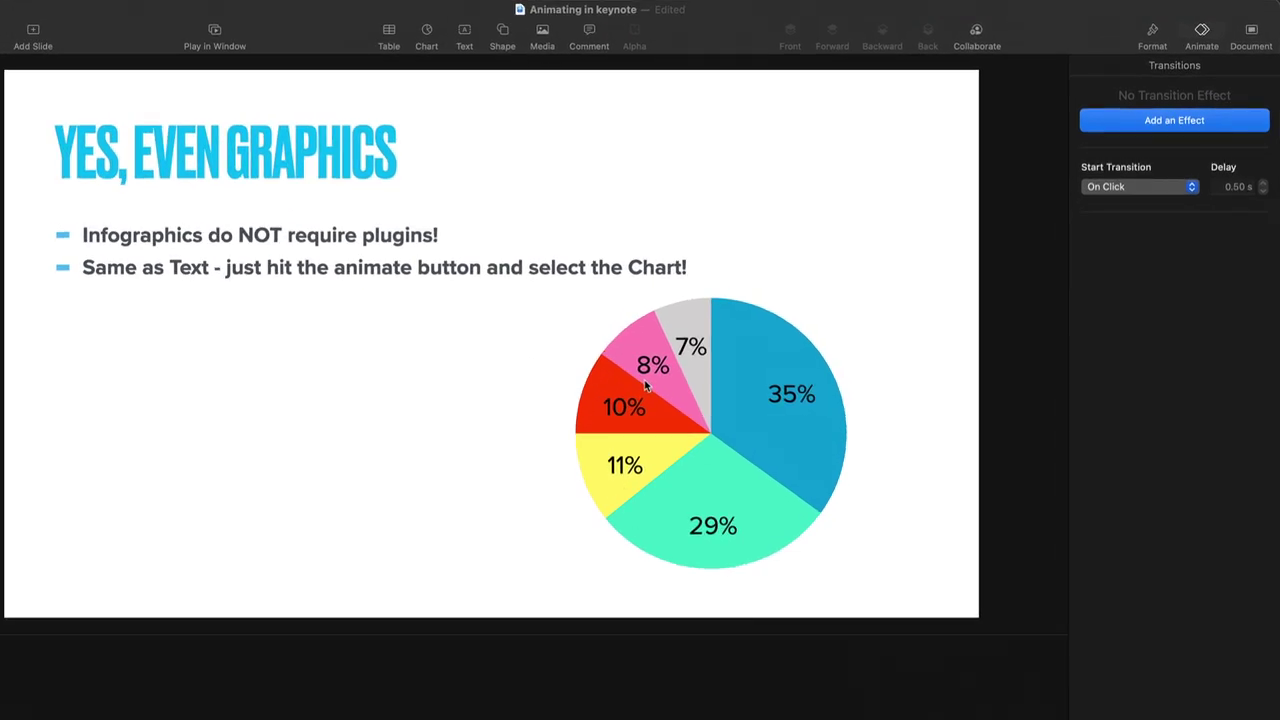
pyautogui.click(646, 386)
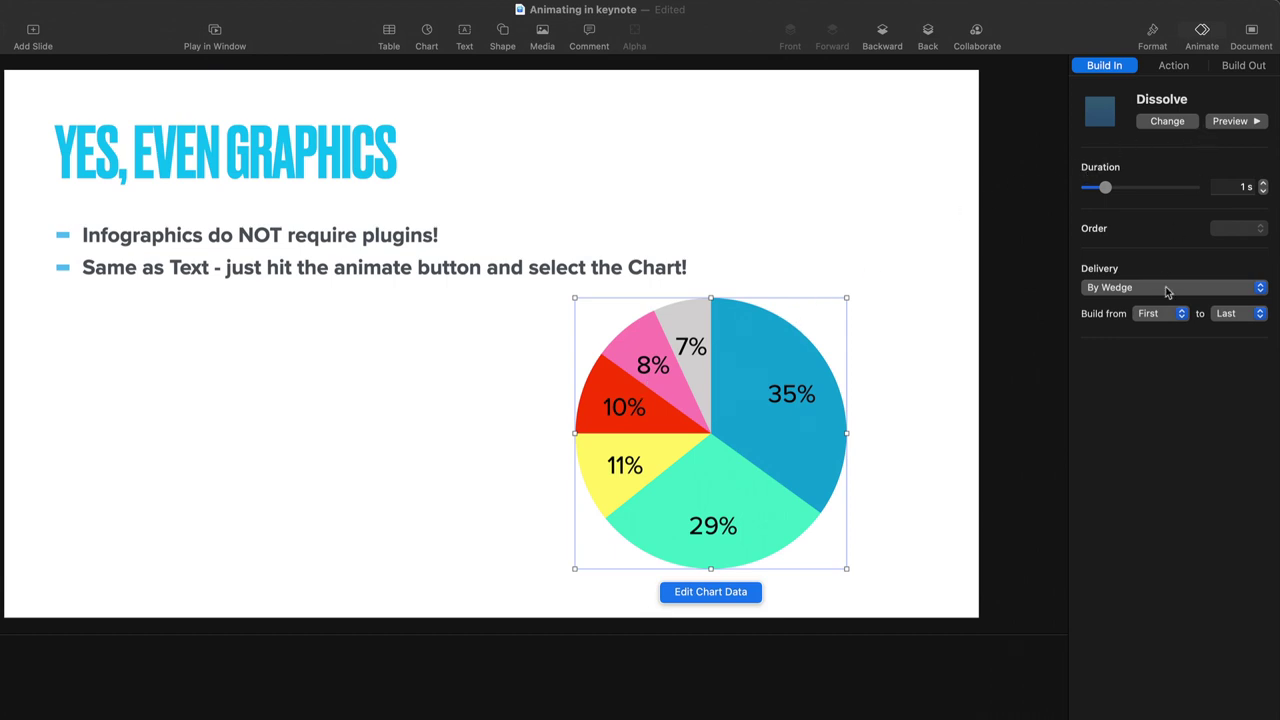
pyautogui.click(1219, 131)
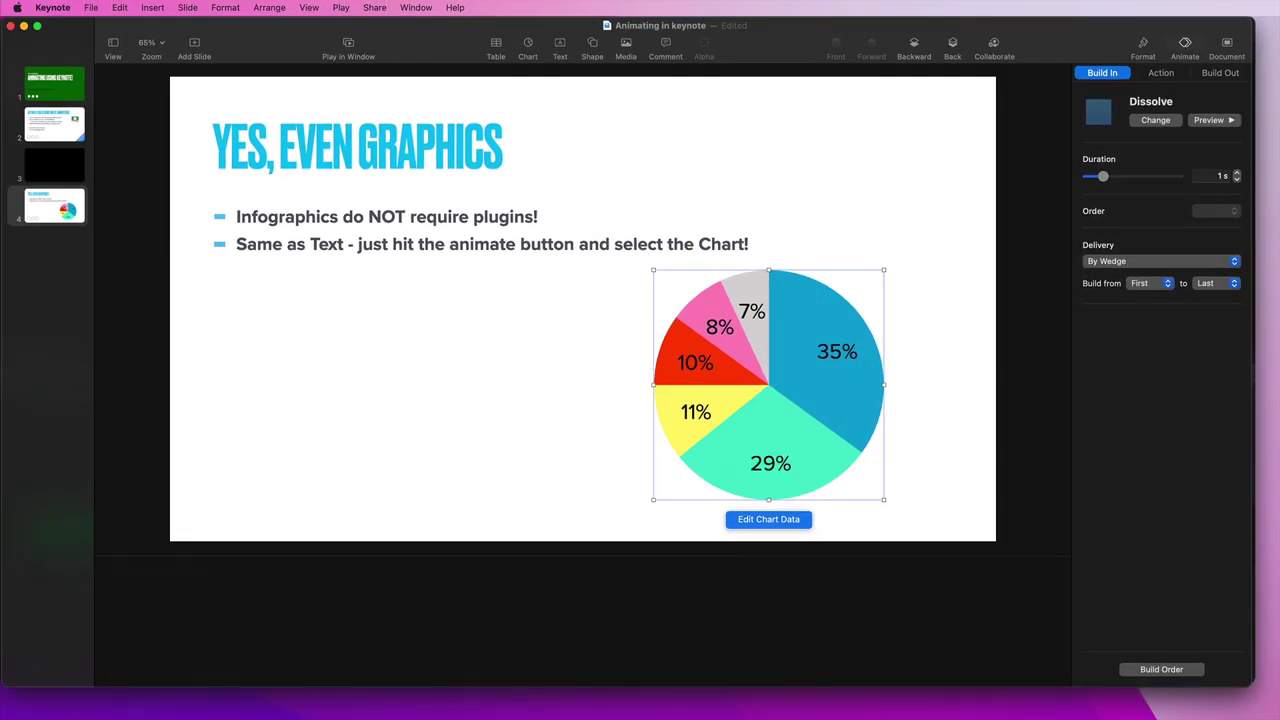
# Open the Export Your Presentation dialog on Movie from the File menu's Export To submenu
pyautogui.click(91, 7)
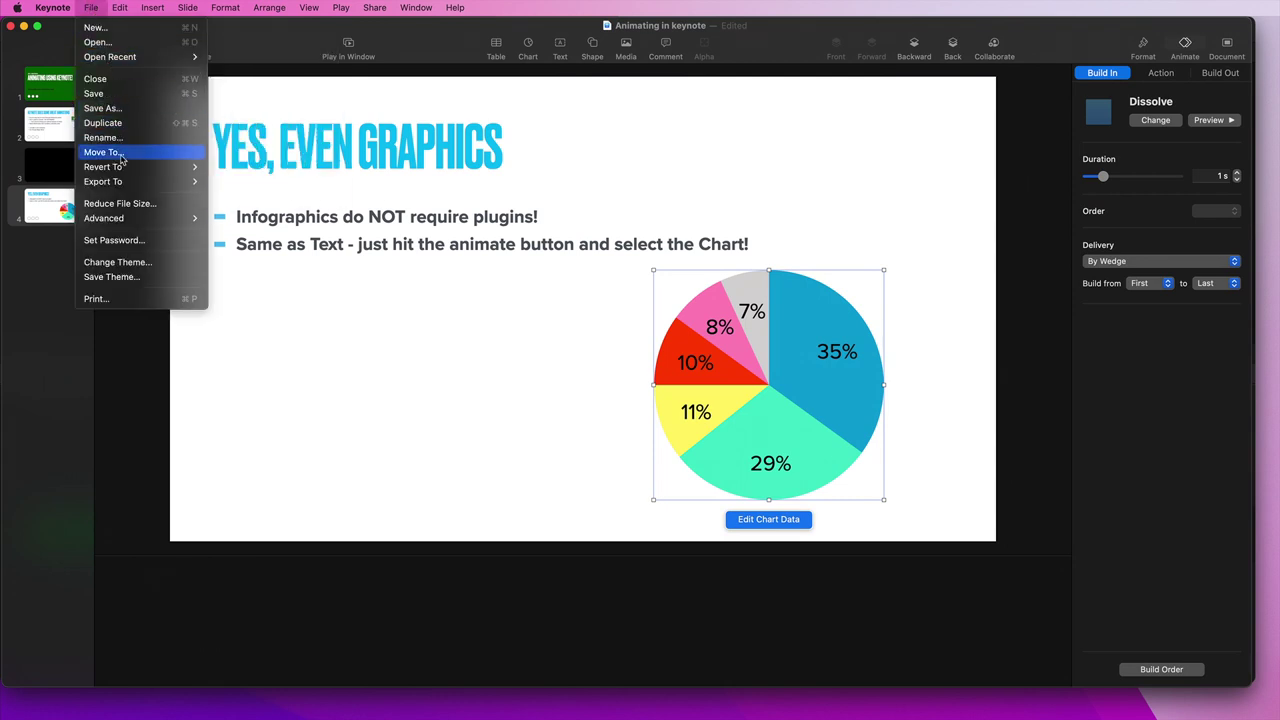
pyautogui.moveTo(127, 181)
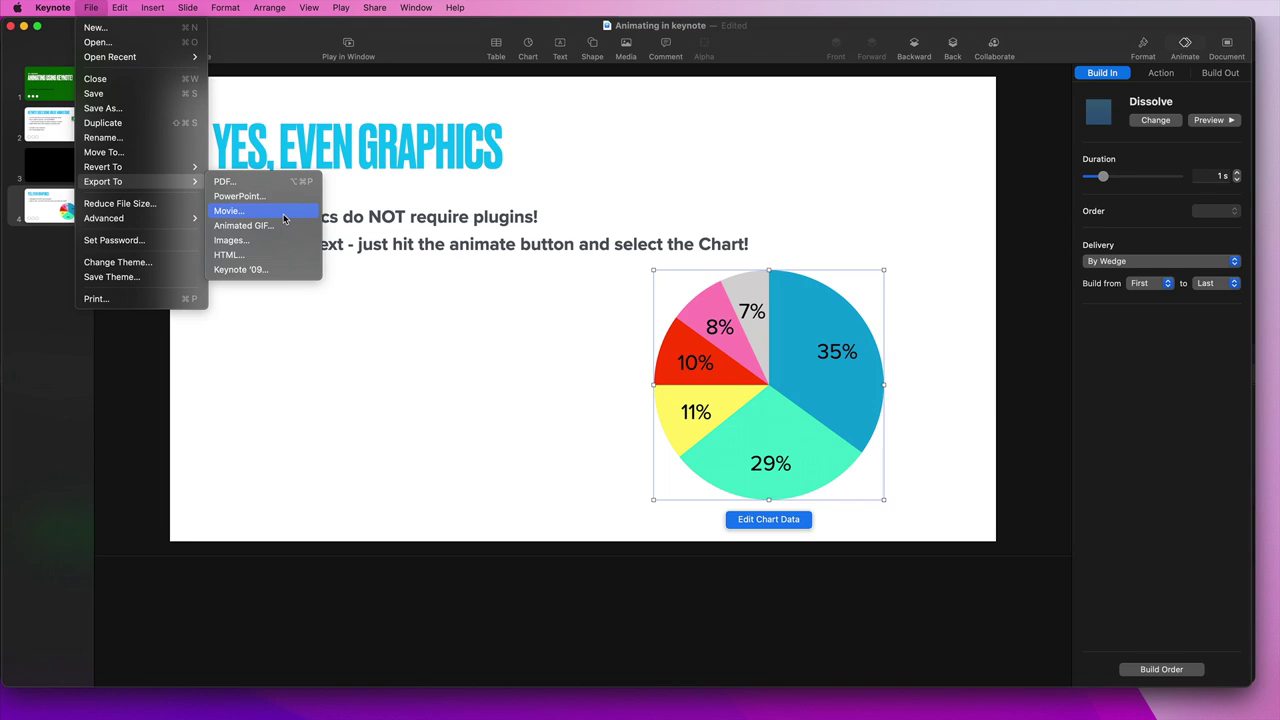
pyautogui.click(284, 219)
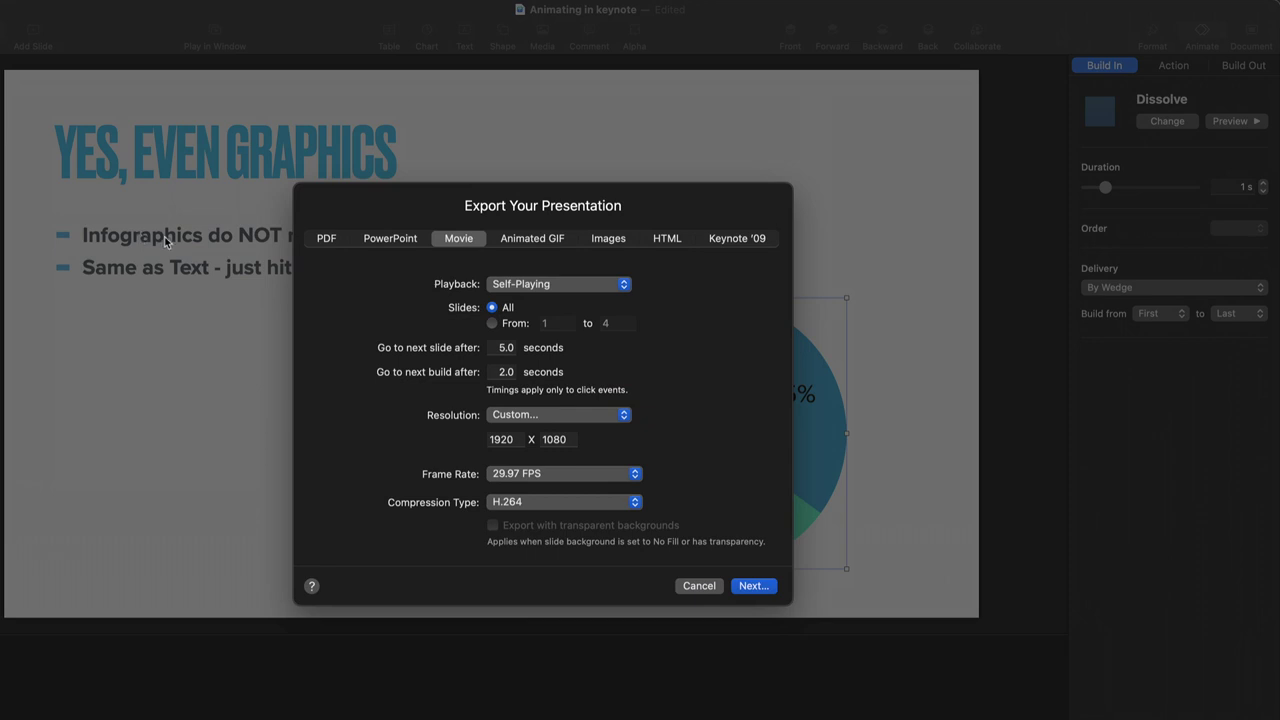
# Set both the next-slide and next-build delays to 1.0 seconds
pyautogui.click(495, 348)
pyautogui.write('1.')
pyautogui.press('Tab')
pyautogui.write('1.')
pyautogui.press('Tab')
# Set the movie resolution to Custom 1920 × 1080
pyautogui.click(535, 415)
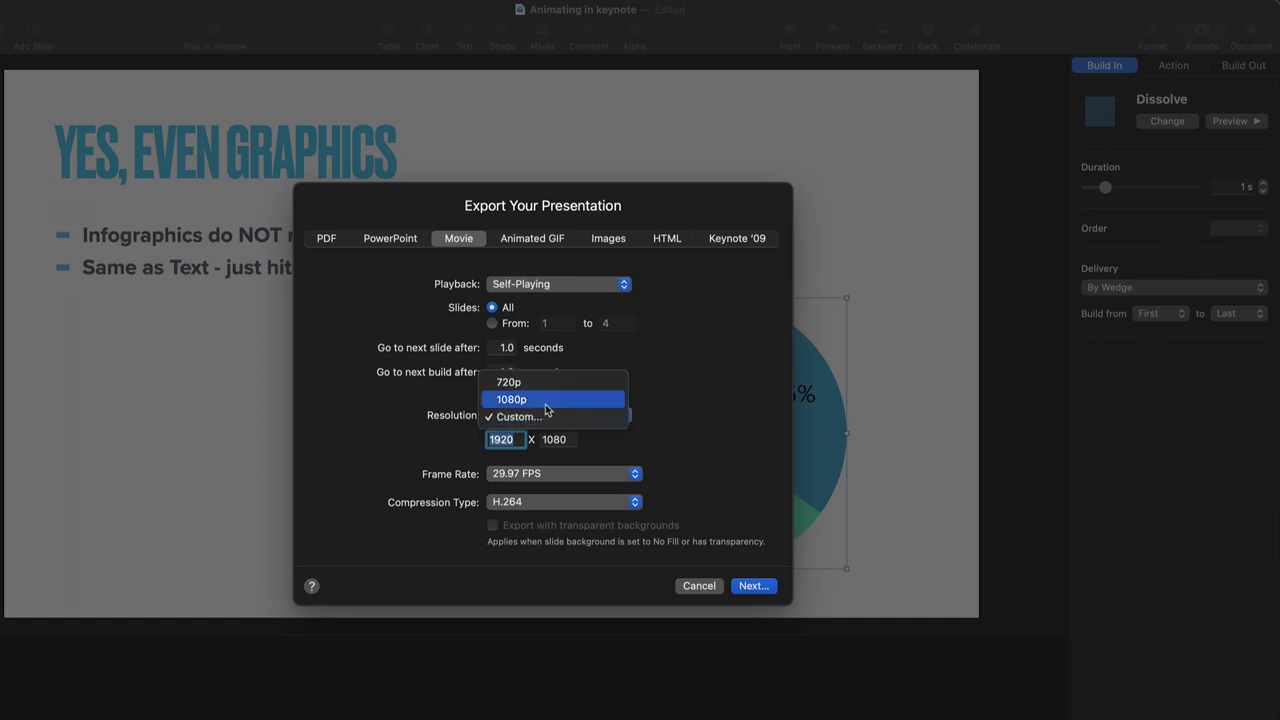
pyautogui.click(546, 404)
pyautogui.click(549, 417)
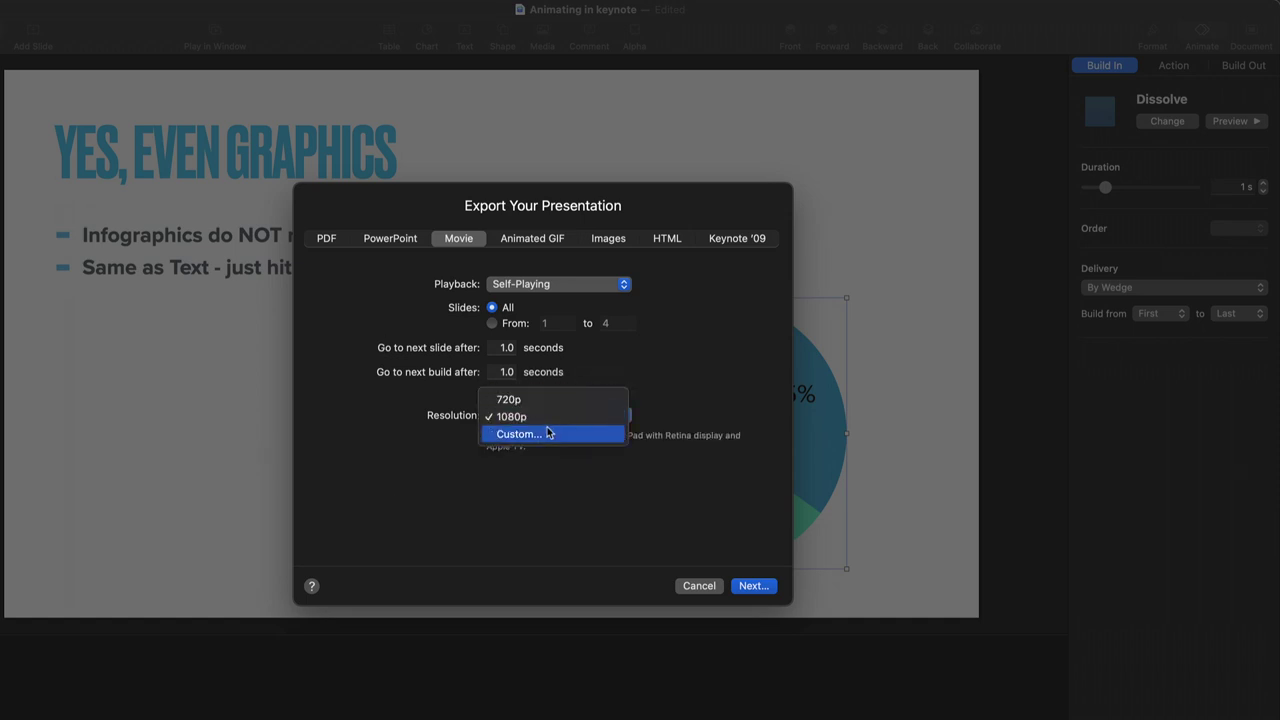
pyautogui.click(548, 435)
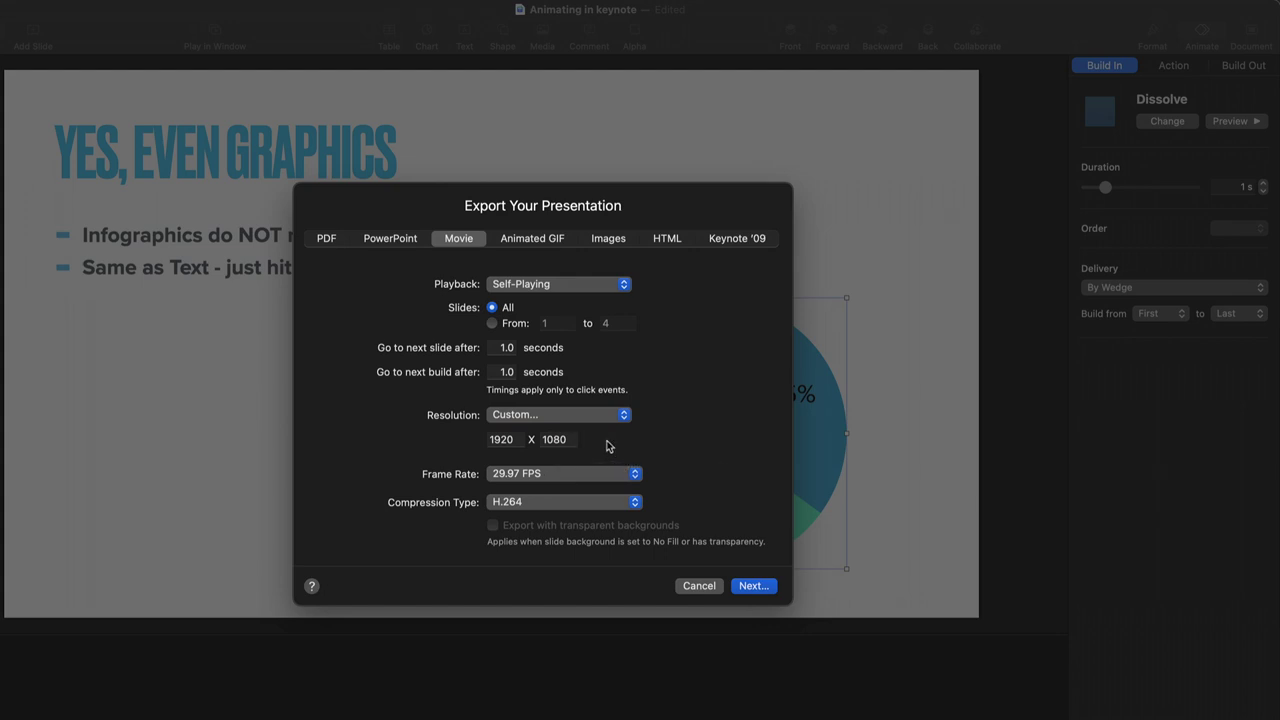
# Keep 29.97 FPS and set compression to Apple ProRes 4444 with transparent backgrounds
pyautogui.click(607, 477)
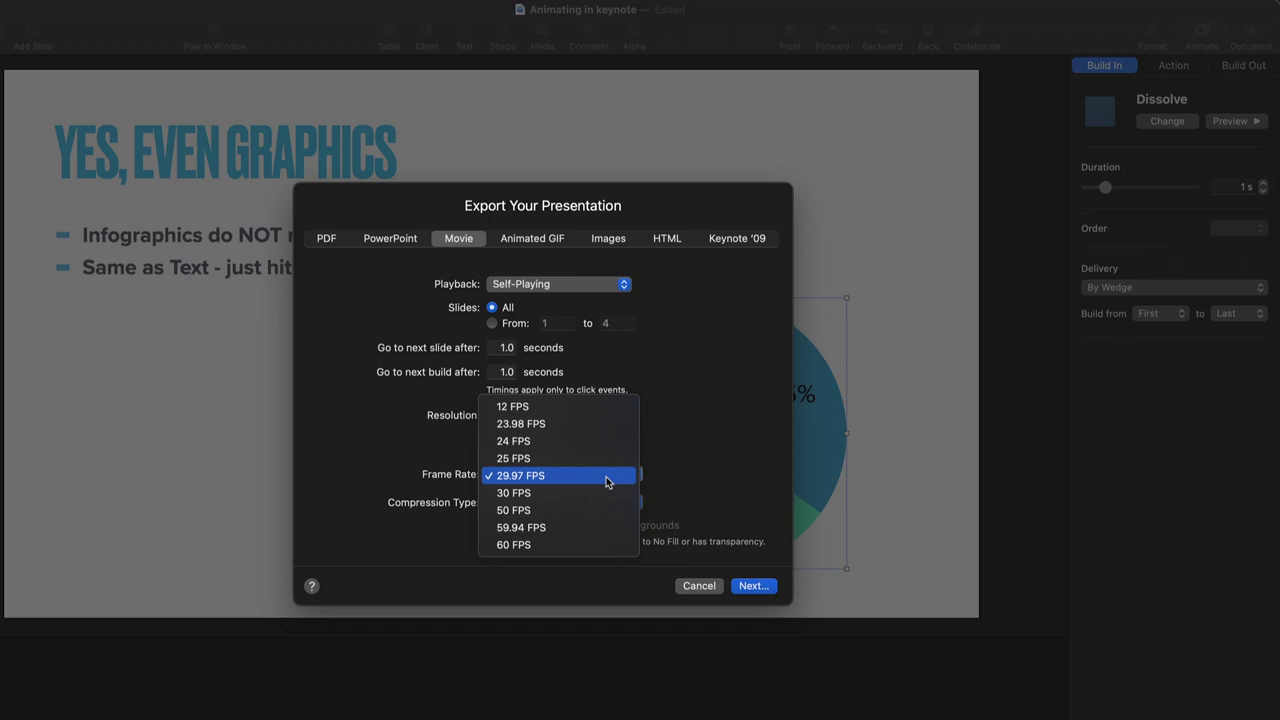
pyautogui.click(680, 473)
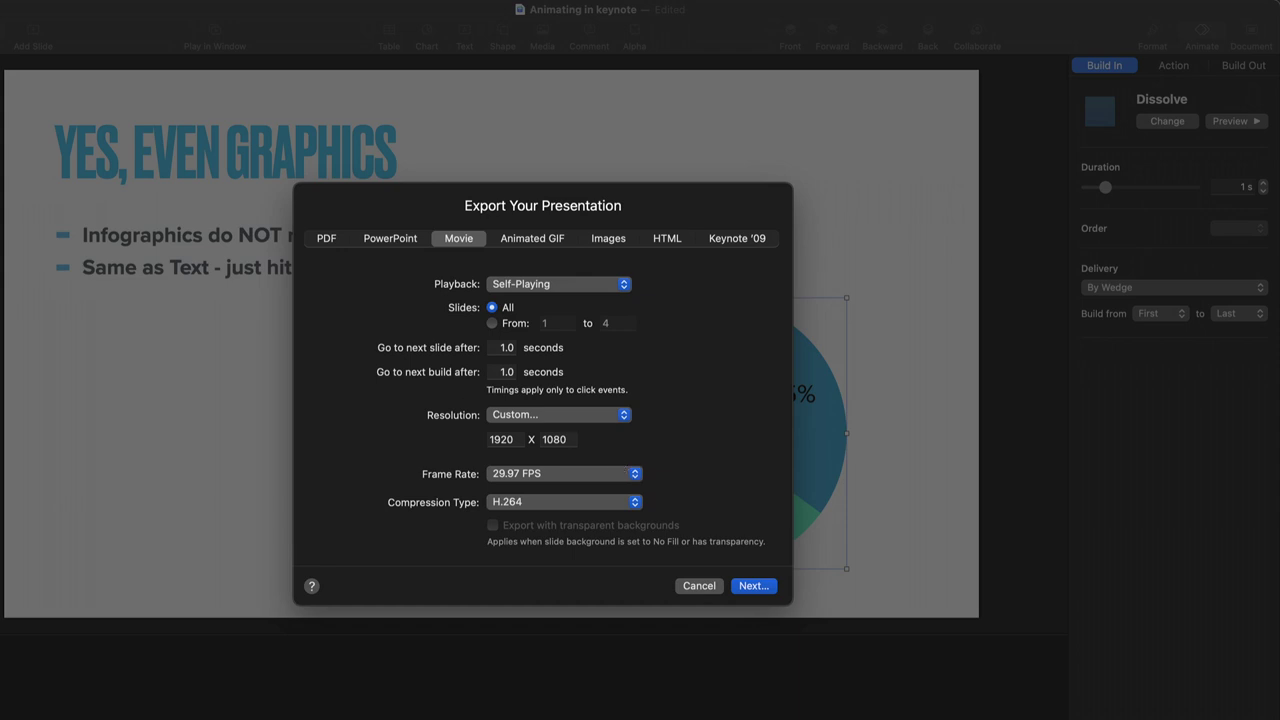
pyautogui.click(564, 508)
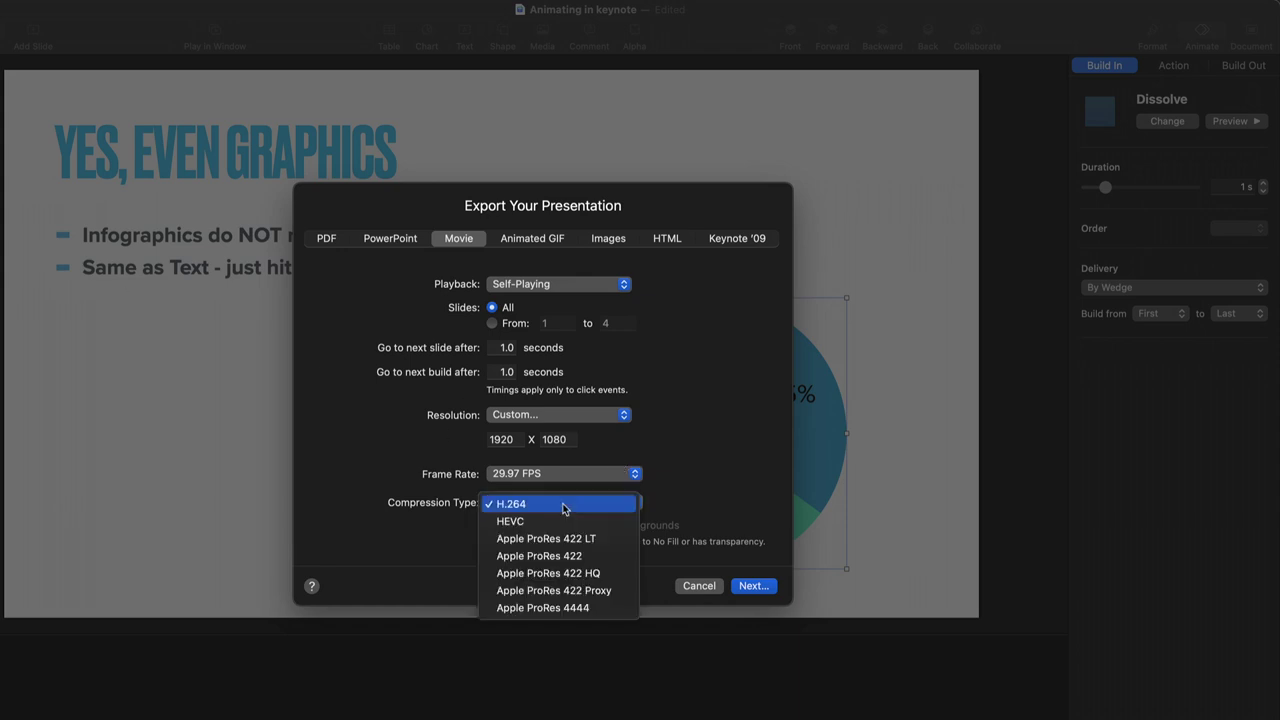
pyautogui.click(583, 608)
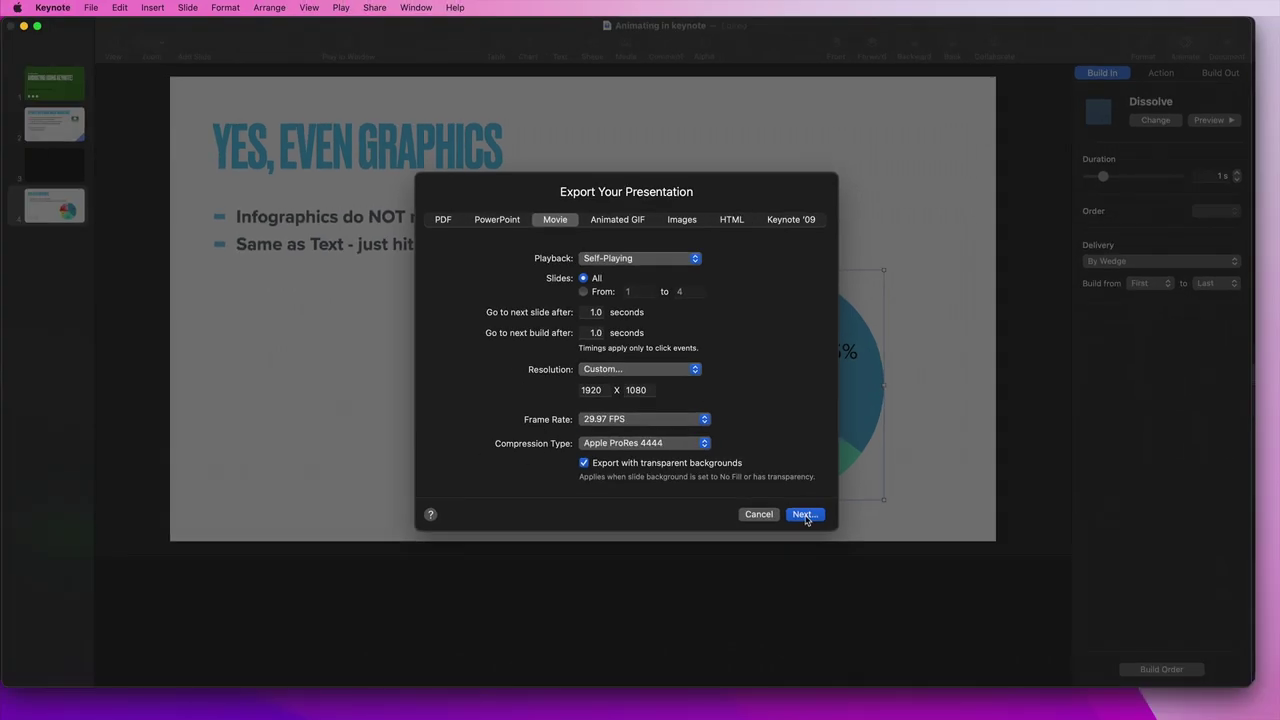
# Export the movie under its default name into the 0 Preproduction folder
pyautogui.click(804, 515)
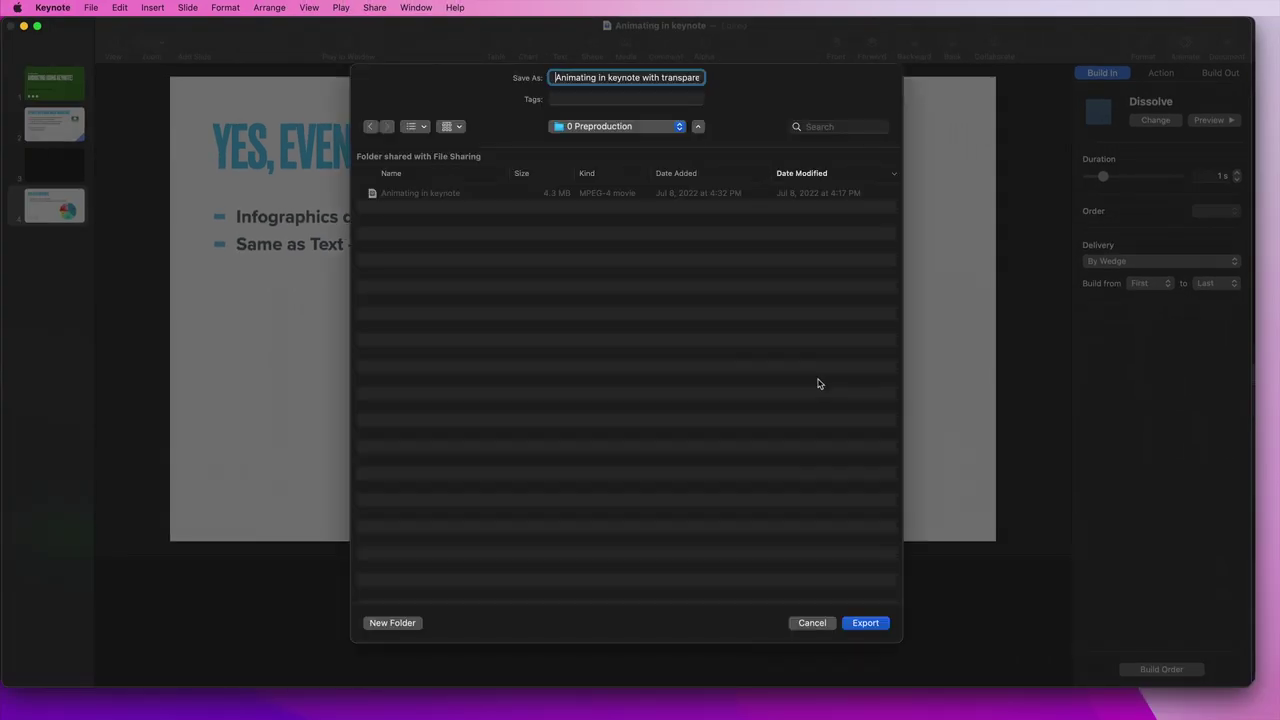
pyautogui.click(866, 624)
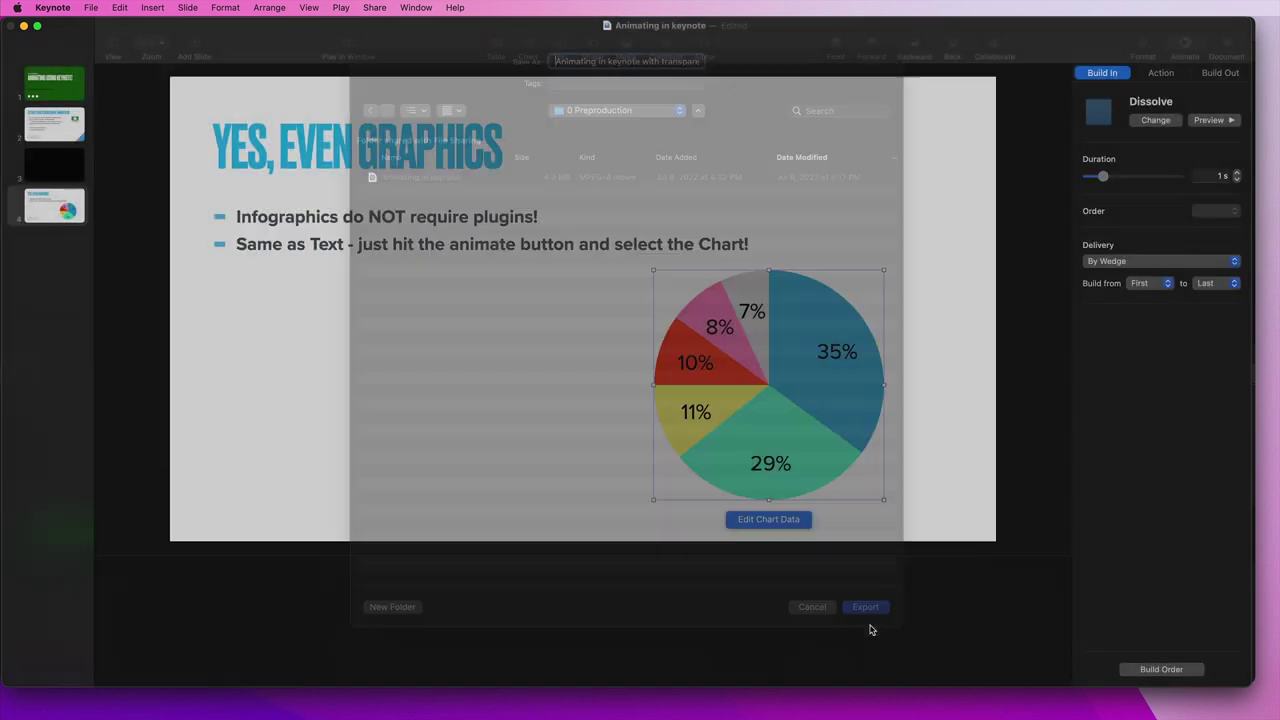